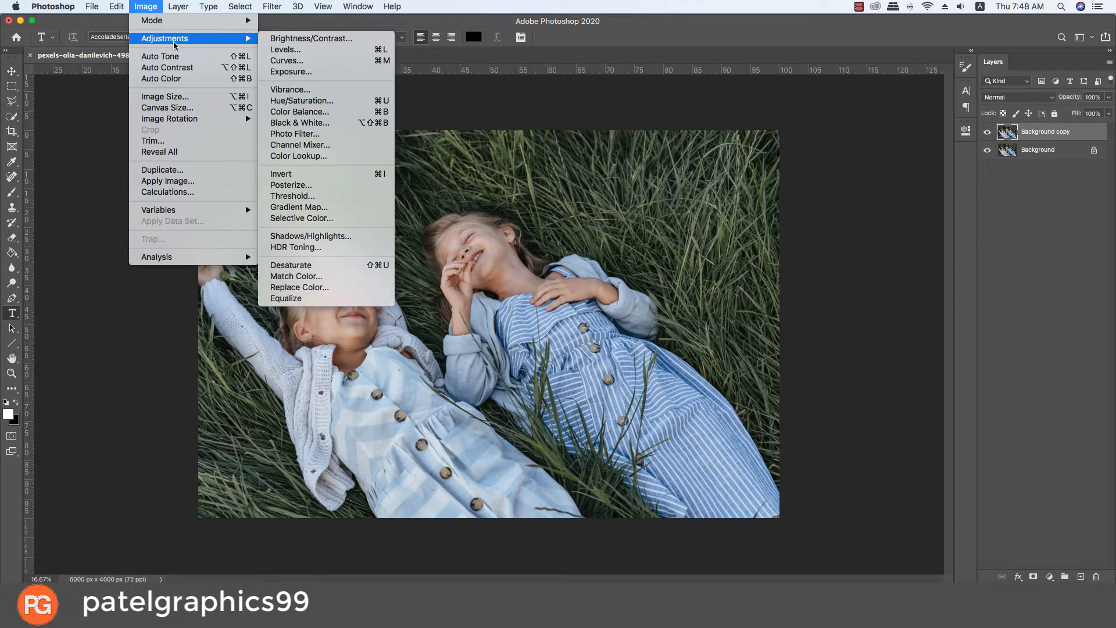
# Step: Apply a Brightness/Contrast adjustment to the Background copy layer with brightness -2 and contrast 12
pyautogui.click(339, 43)
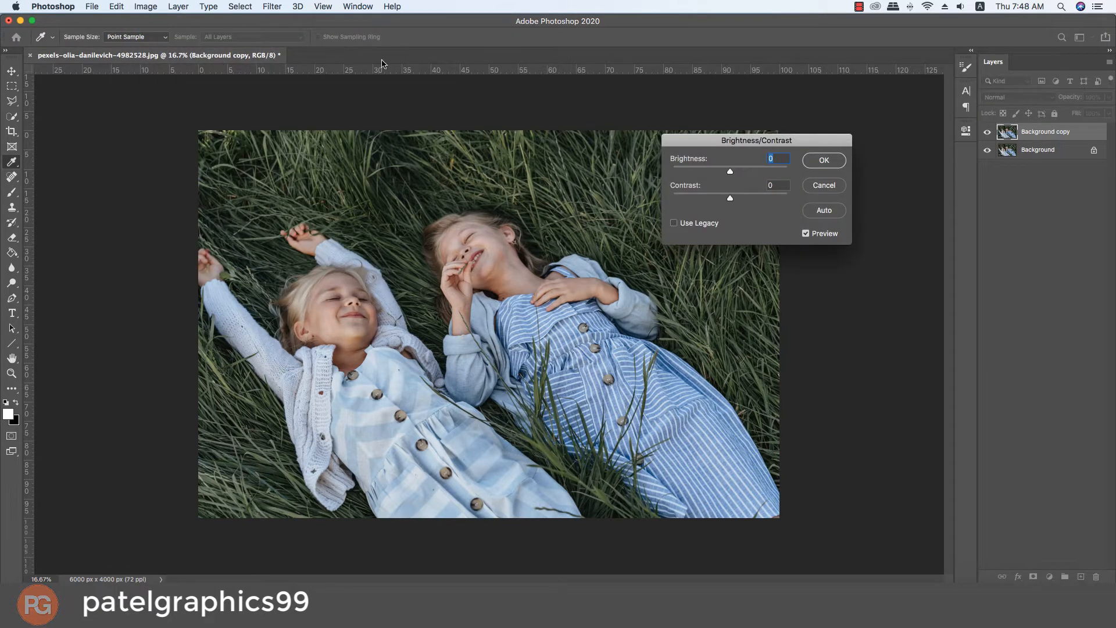
pyautogui.moveTo(774, 147); pyautogui.dragTo(844, 106)
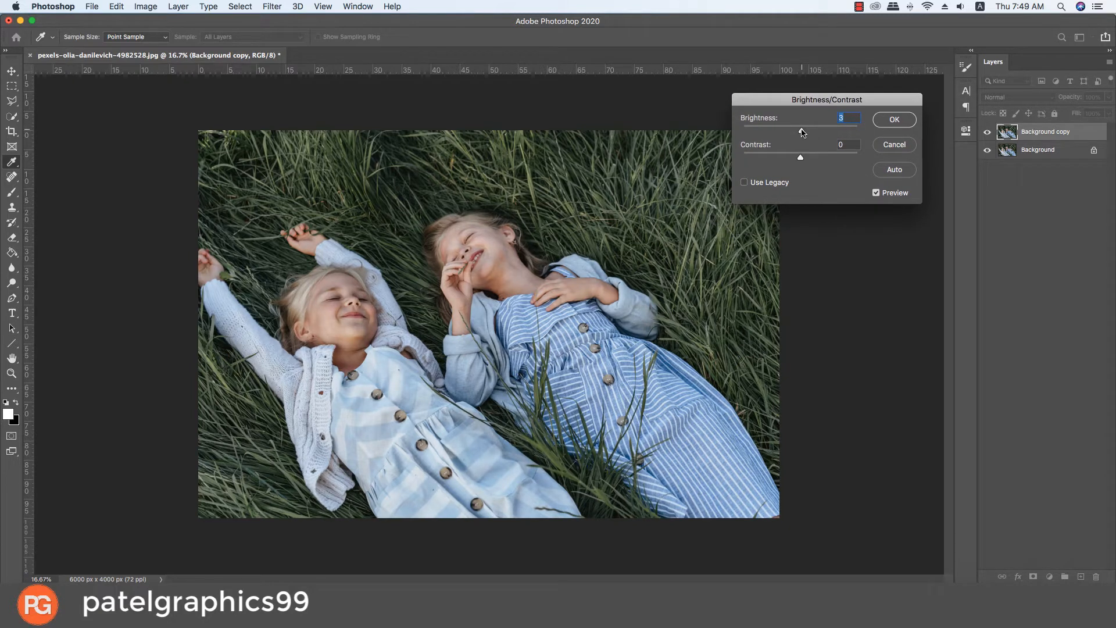
pyautogui.moveTo(802, 132); pyautogui.dragTo(800, 131)
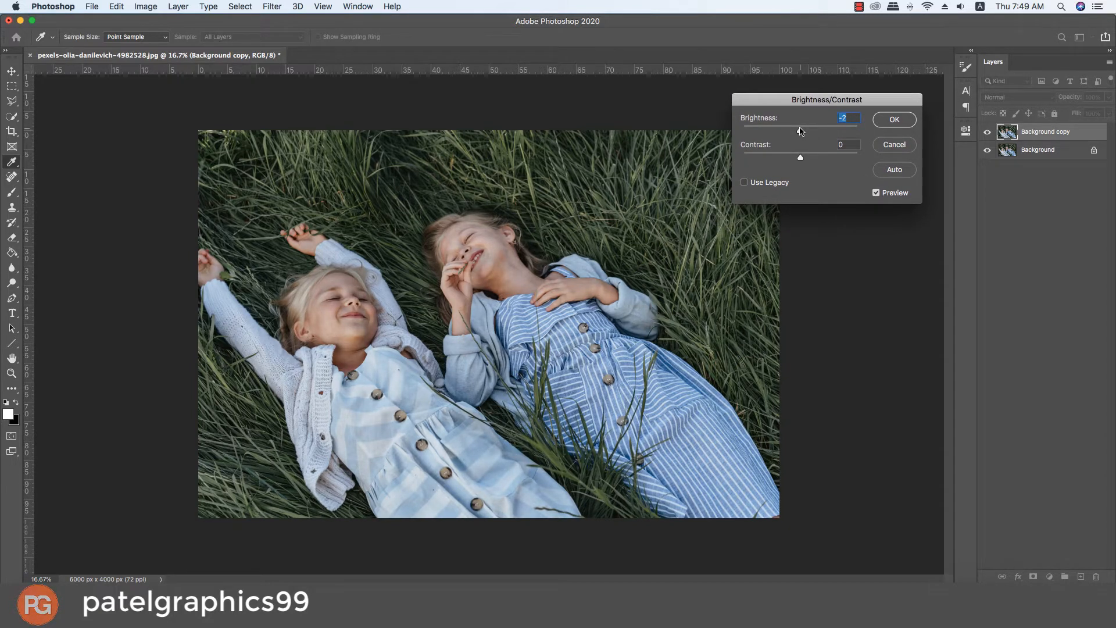
pyautogui.moveTo(802, 159)
pyautogui.mouseDown()
pyautogui.moveTo(827, 159)
pyautogui.moveTo(808, 147)
pyautogui.mouseUp()
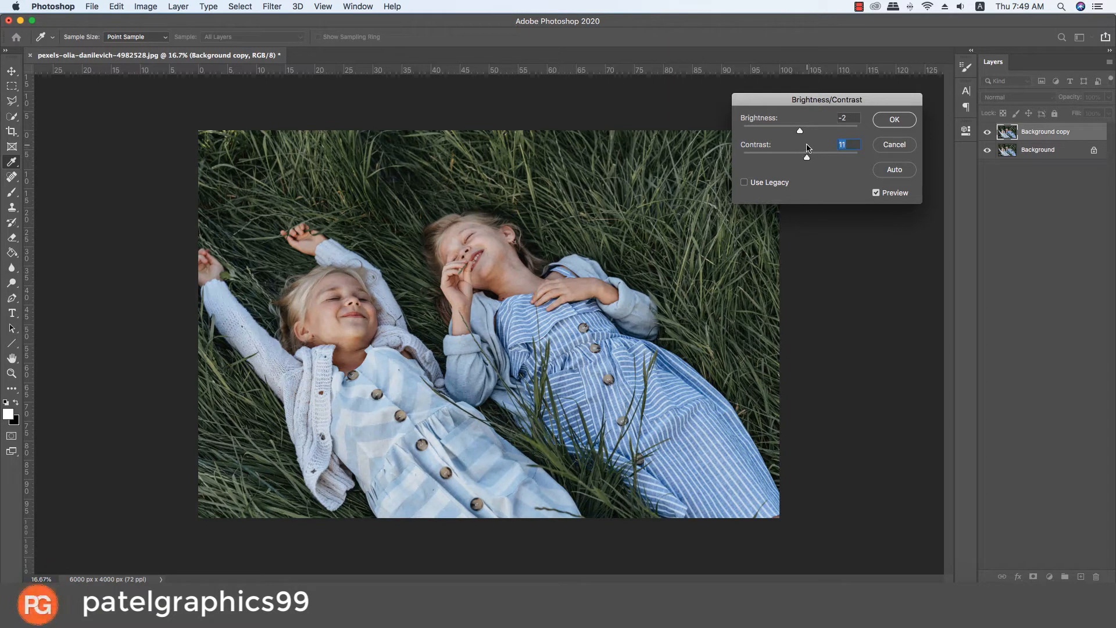
pyautogui.click(896, 121)
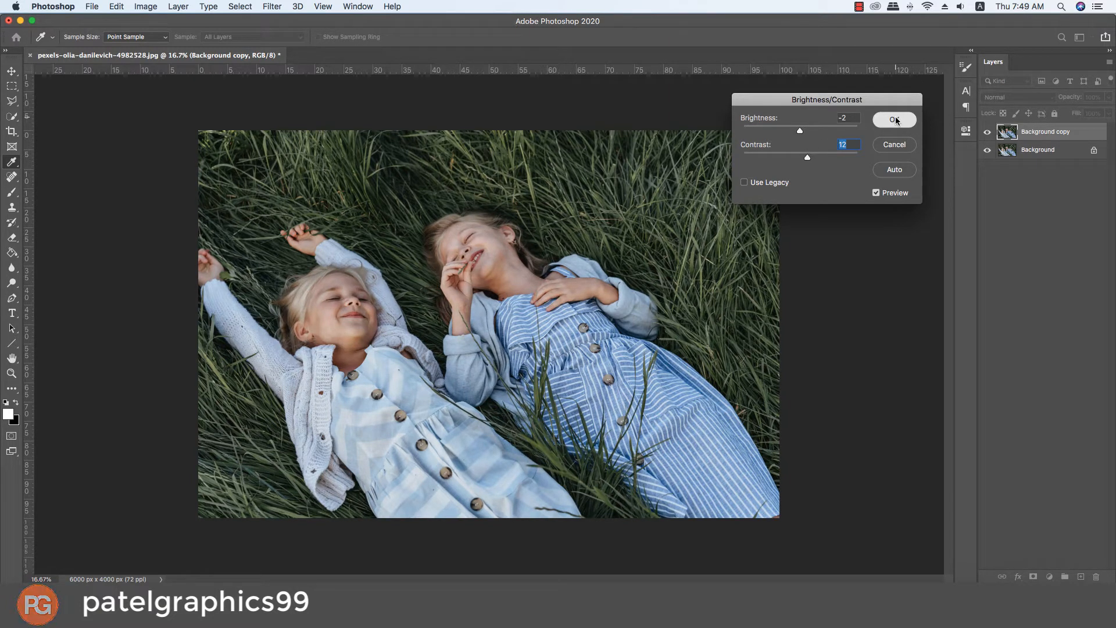
pyautogui.press('t')
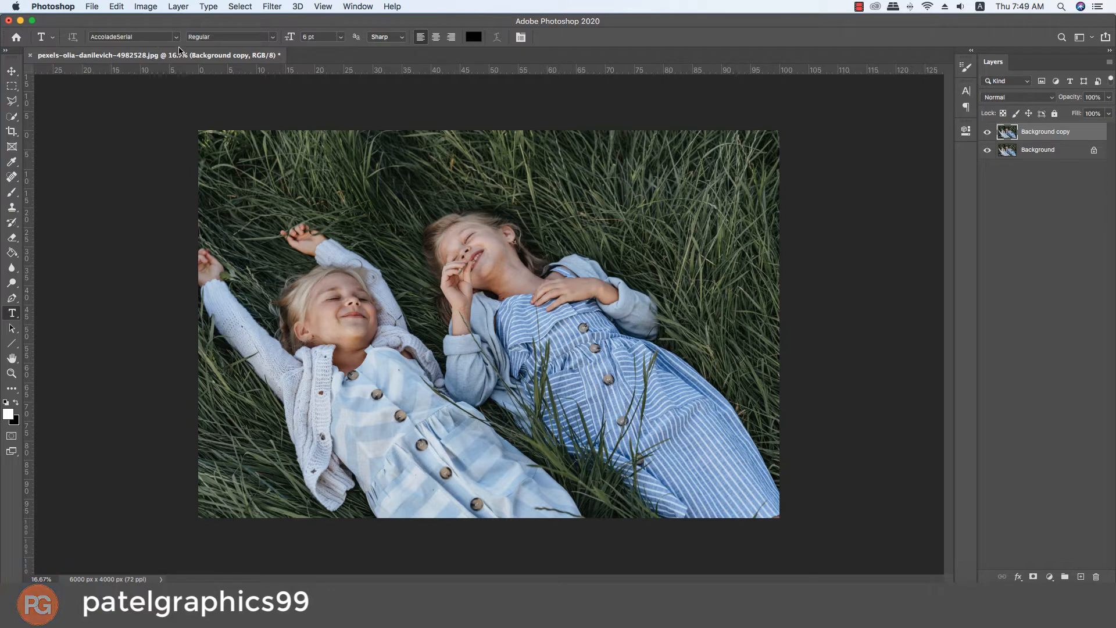
# Step: Start the Camera Raw Filter on the Background copy layer and apply the automatic tone correction
pyautogui.click(267, 7)
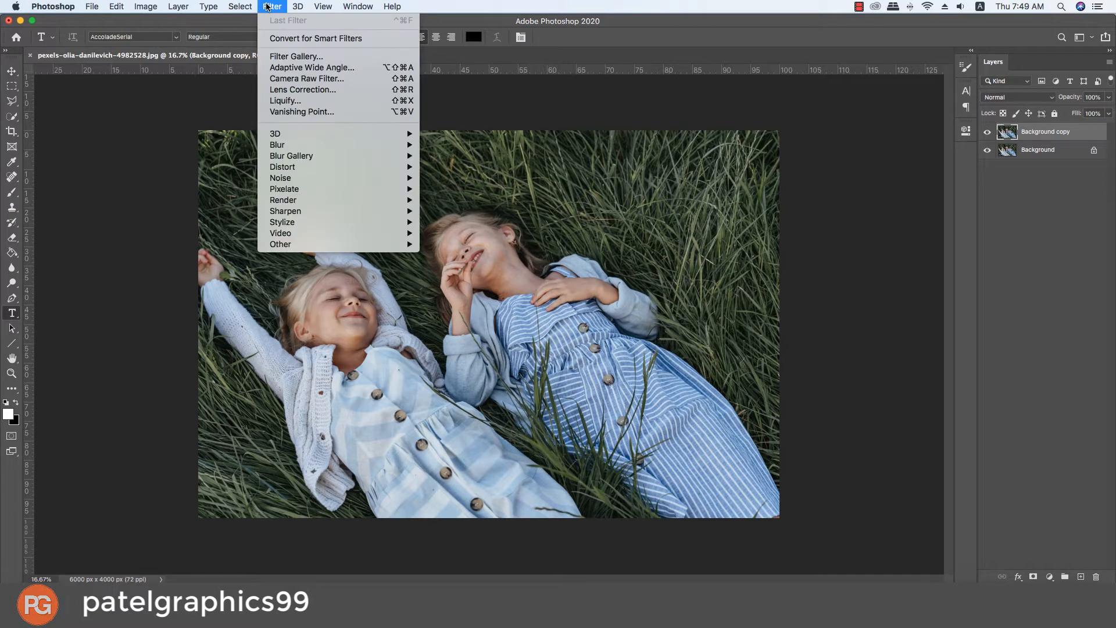
pyautogui.click(318, 78)
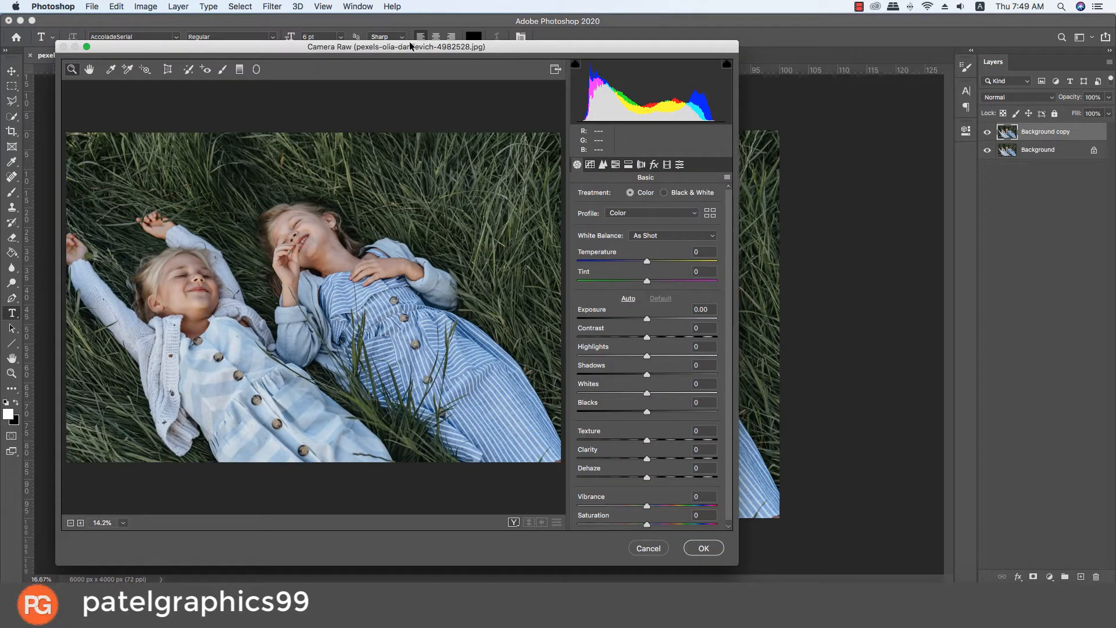
pyautogui.moveTo(410, 43); pyautogui.dragTo(489, 46)
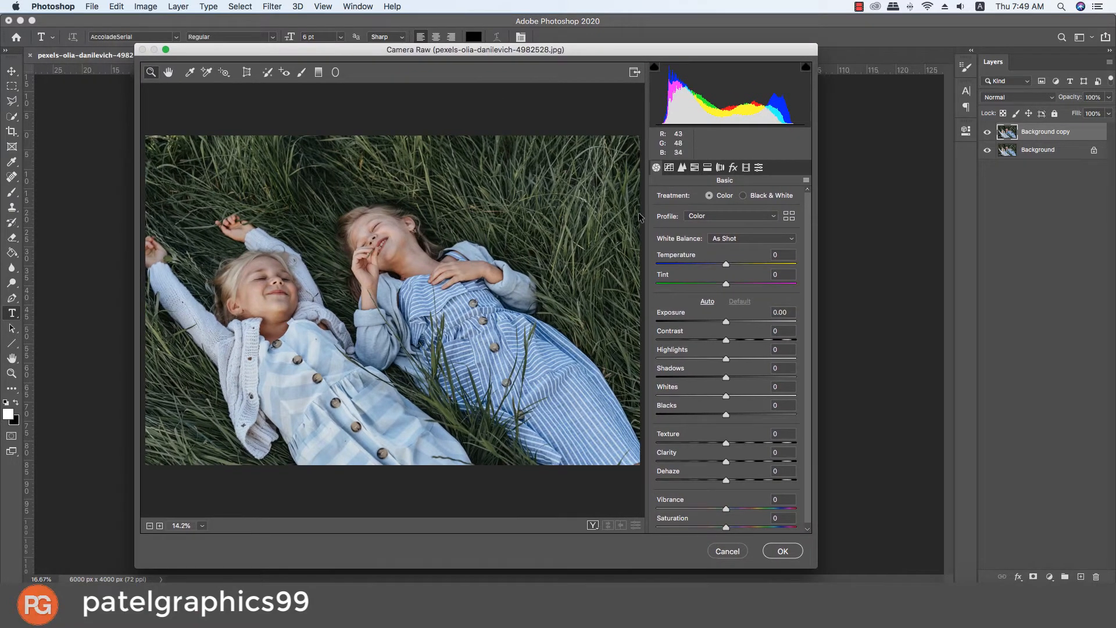
pyautogui.click(708, 303)
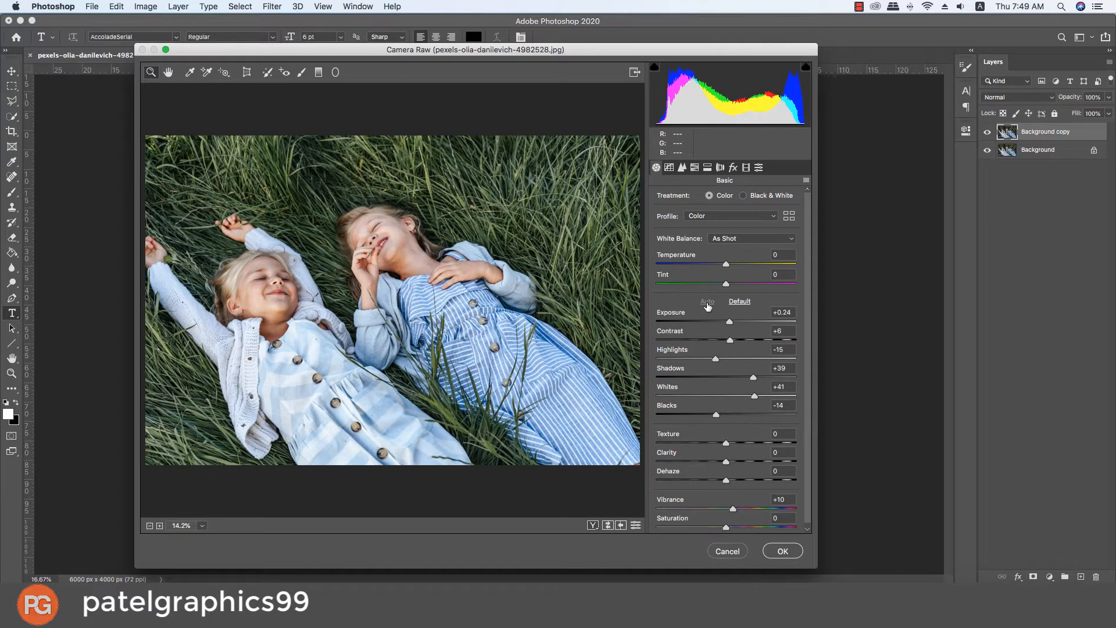
# Step: Set the basic adjustments to Highlights -70, Shadows +23, Whites +42 and Vibrance +33
pyautogui.scroll(-1, 718, 301)
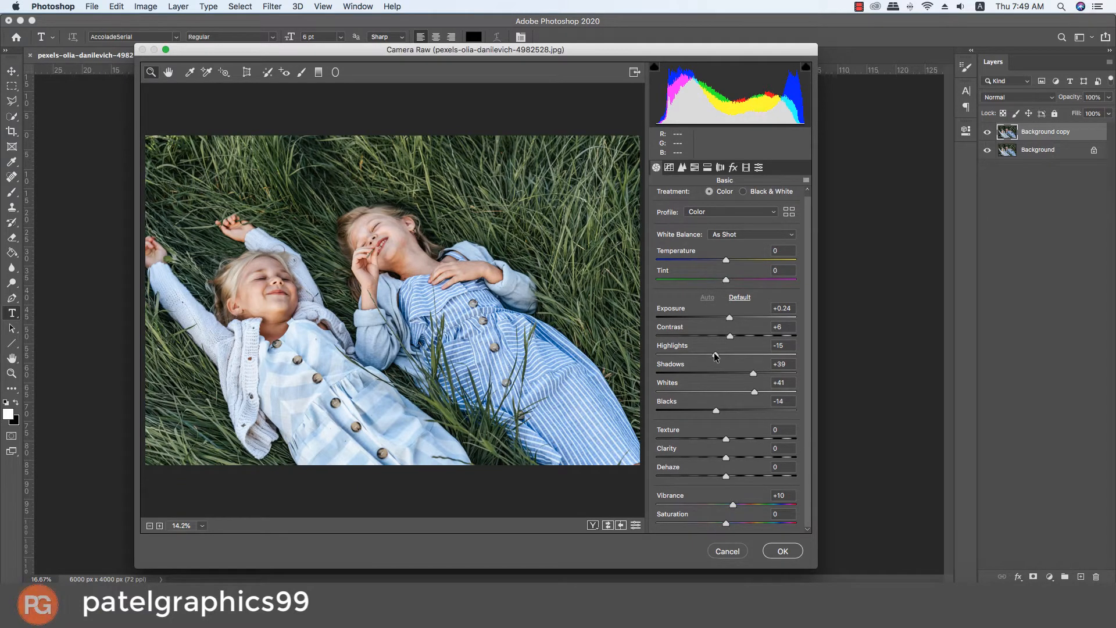
pyautogui.moveTo(716, 357); pyautogui.dragTo(678, 355)
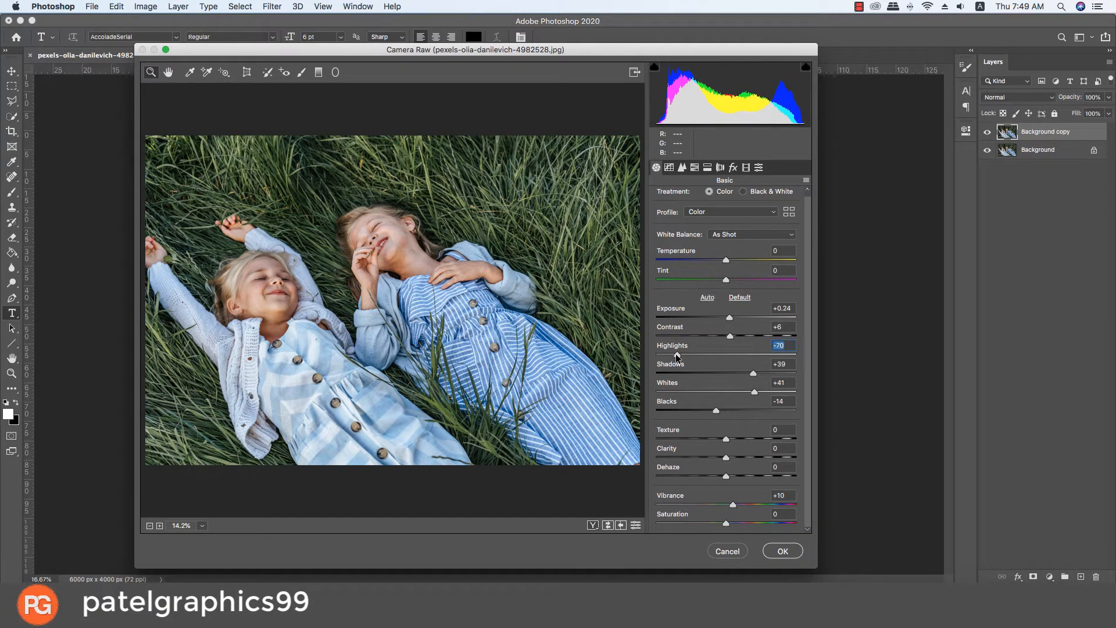
pyautogui.moveTo(753, 373); pyautogui.dragTo(753, 397)
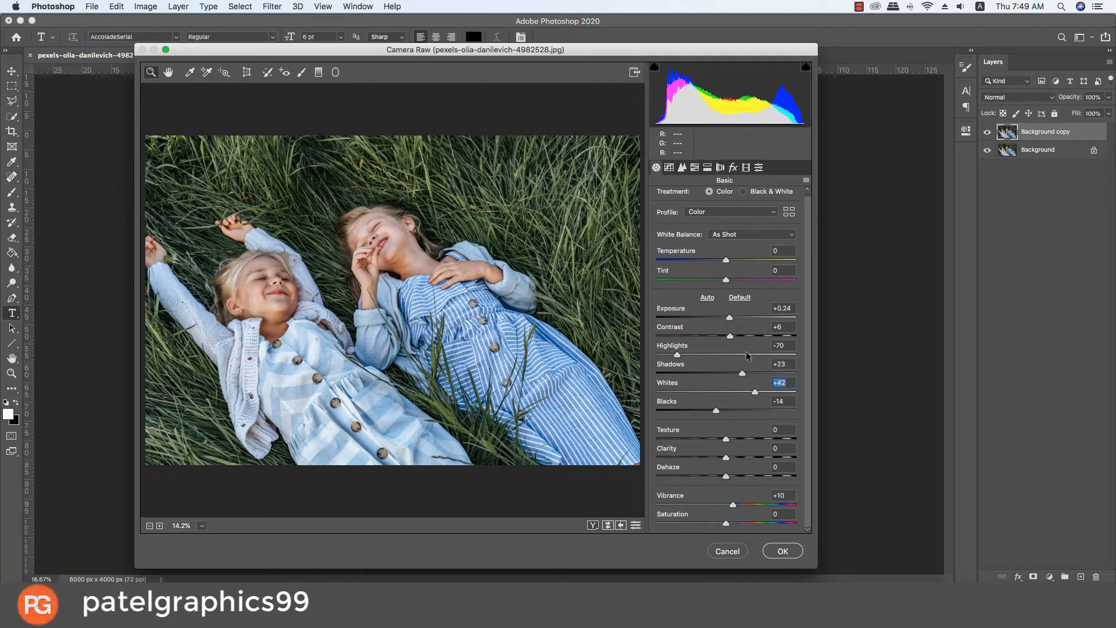
pyautogui.moveTo(733, 505); pyautogui.dragTo(756, 504)
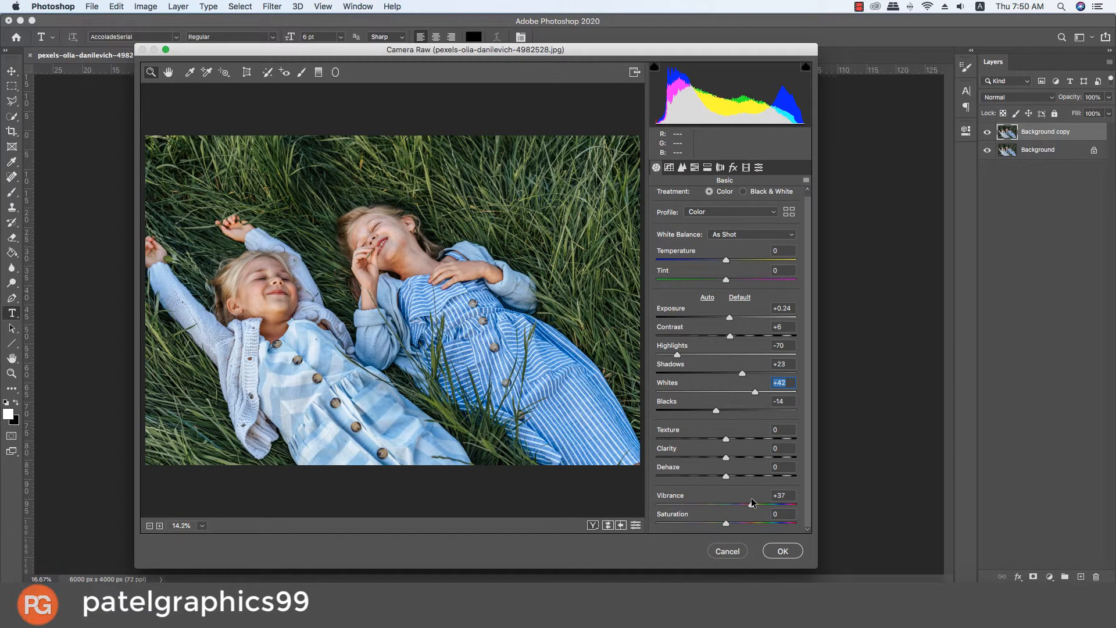
pyautogui.moveTo(749, 497); pyautogui.dragTo(749, 498)
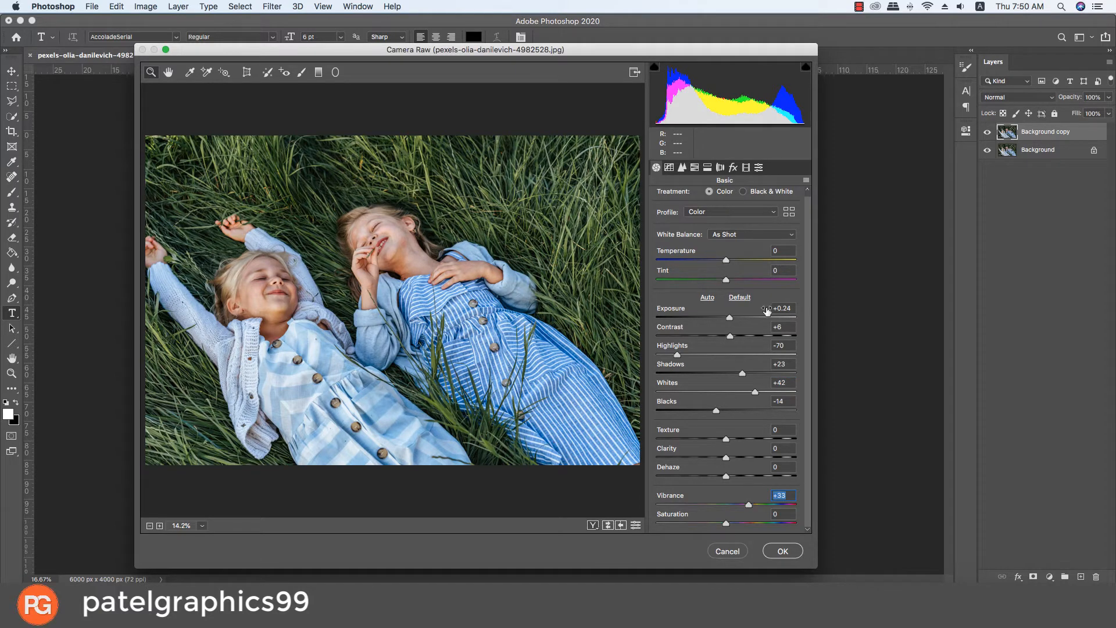
# Step: Set luminance noise reduction to 45 and lower the RGB point curve's midtones to input 136, output 124
pyautogui.click(680, 168)
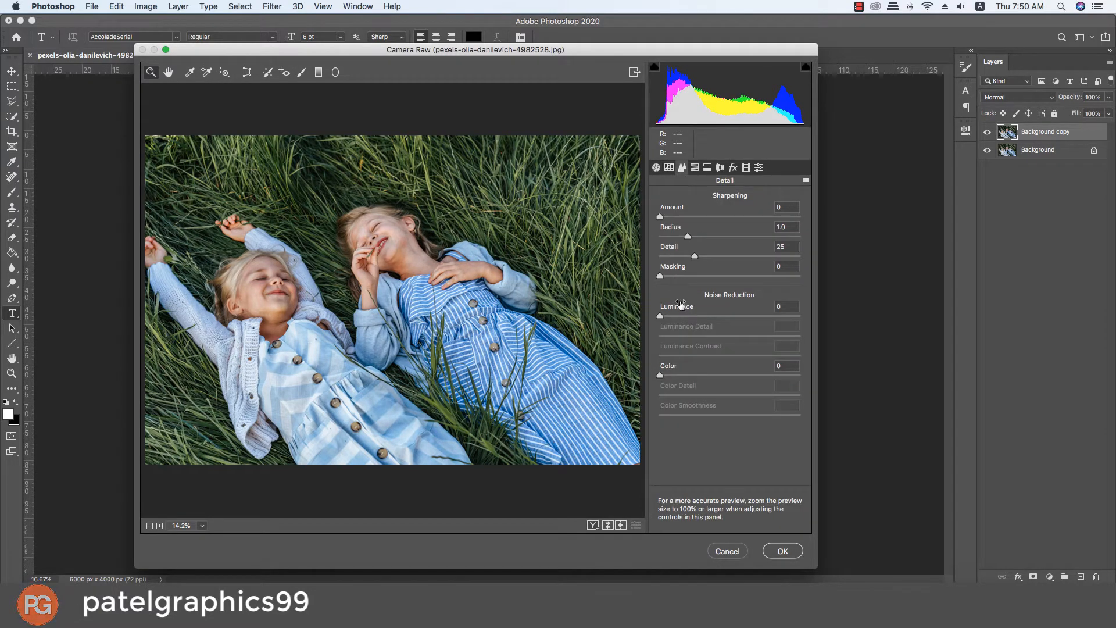
pyautogui.moveTo(682, 314); pyautogui.dragTo(725, 322)
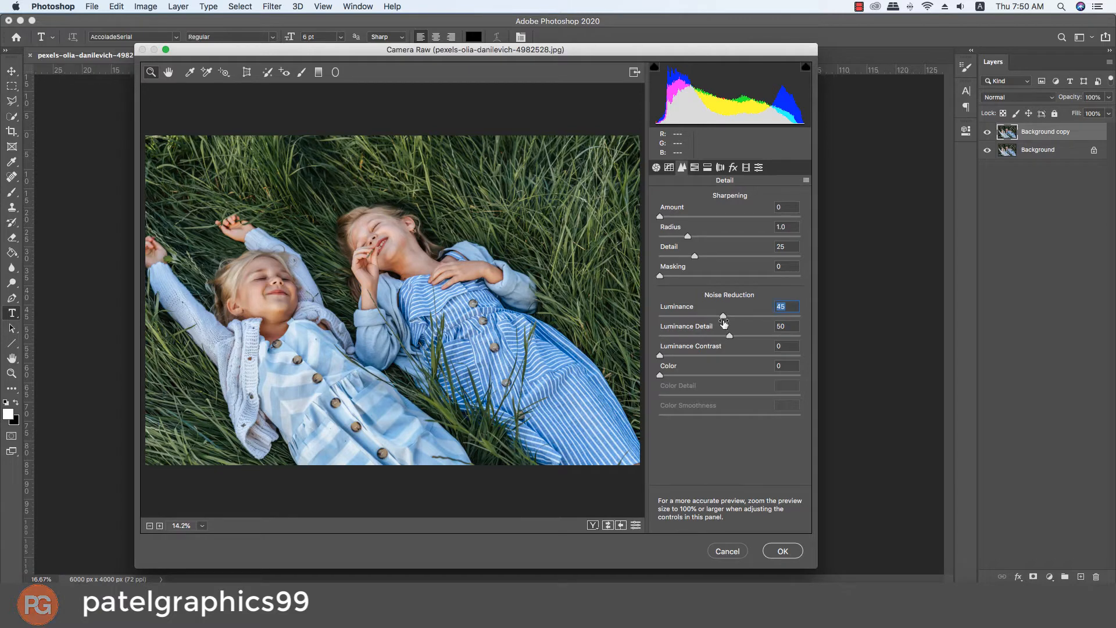
pyautogui.click(668, 168)
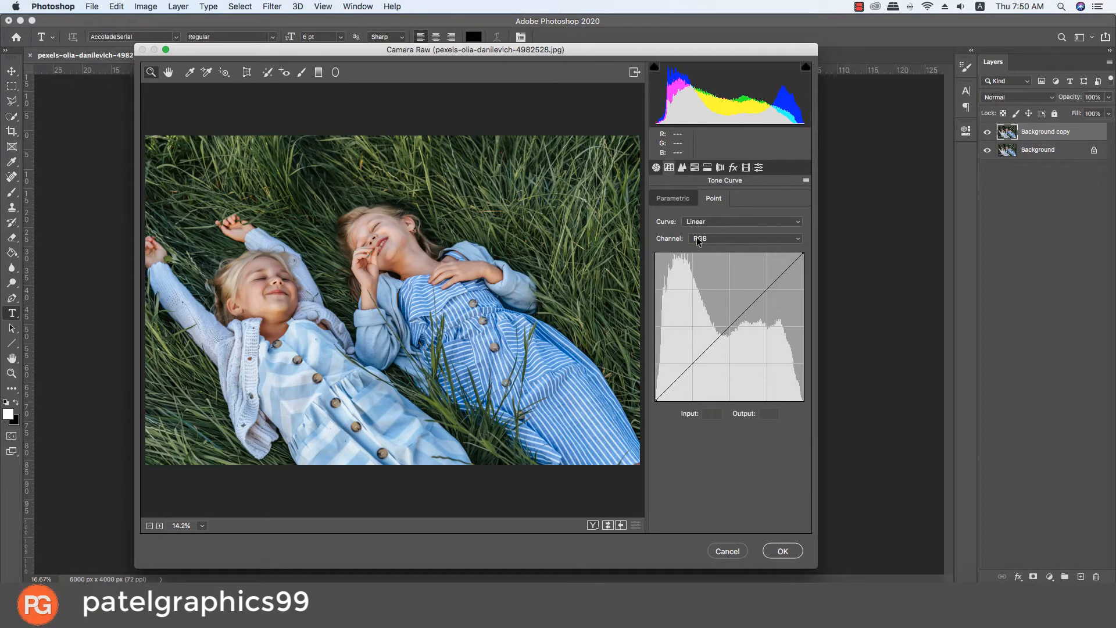
pyautogui.moveTo(730, 321); pyautogui.dragTo(734, 328)
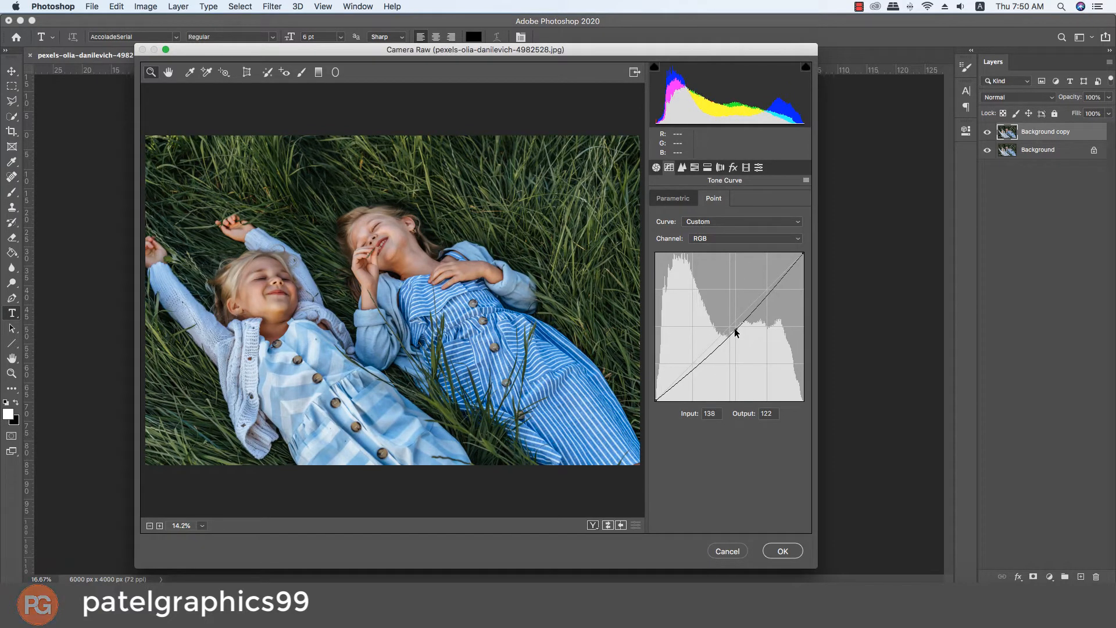
# Step: Add a midpoint to the green channel's tone curve at input 128, output 129
pyautogui.click(725, 238)
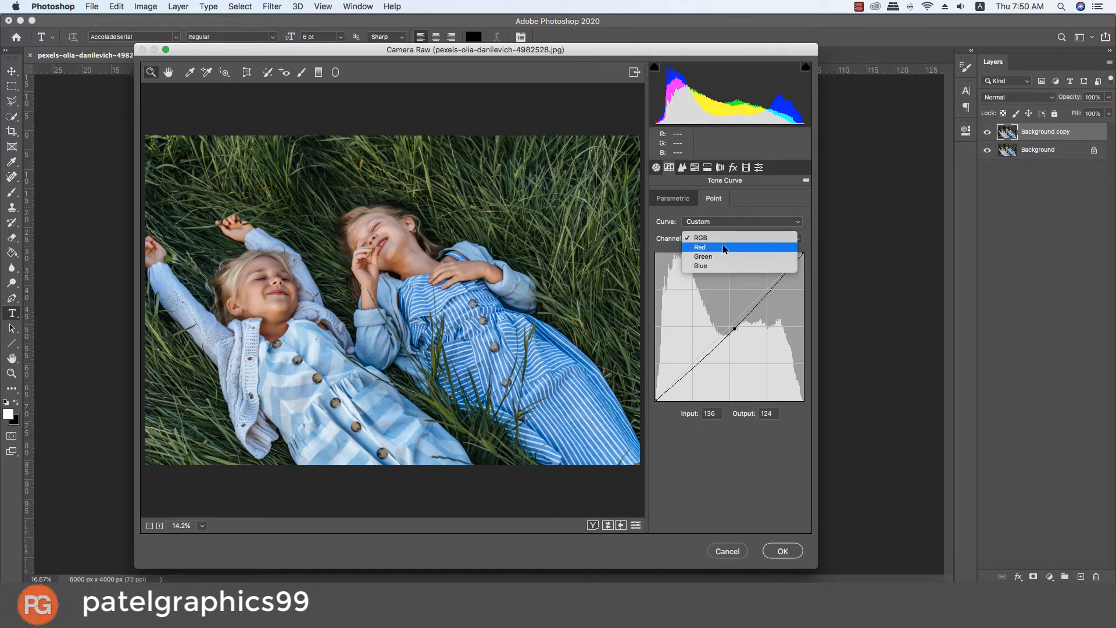
pyautogui.click(721, 256)
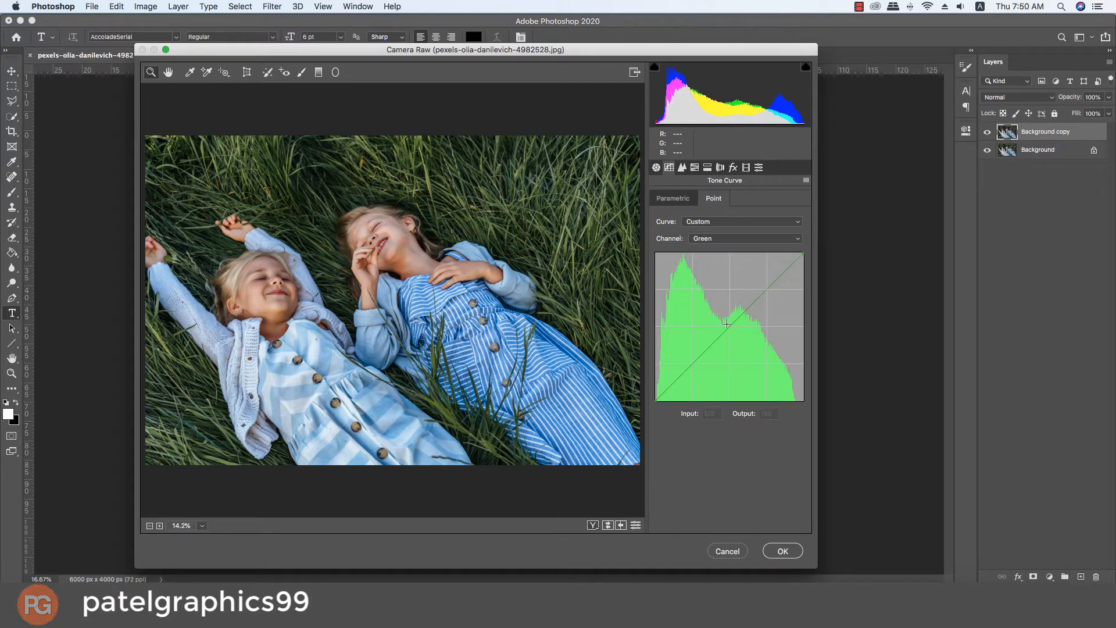
pyautogui.moveTo(731, 323)
pyautogui.mouseDown()
pyautogui.moveTo(738, 330)
pyautogui.moveTo(724, 316)
pyautogui.moveTo(736, 335)
pyautogui.moveTo(715, 352)
pyautogui.moveTo(728, 324)
pyautogui.mouseUp()
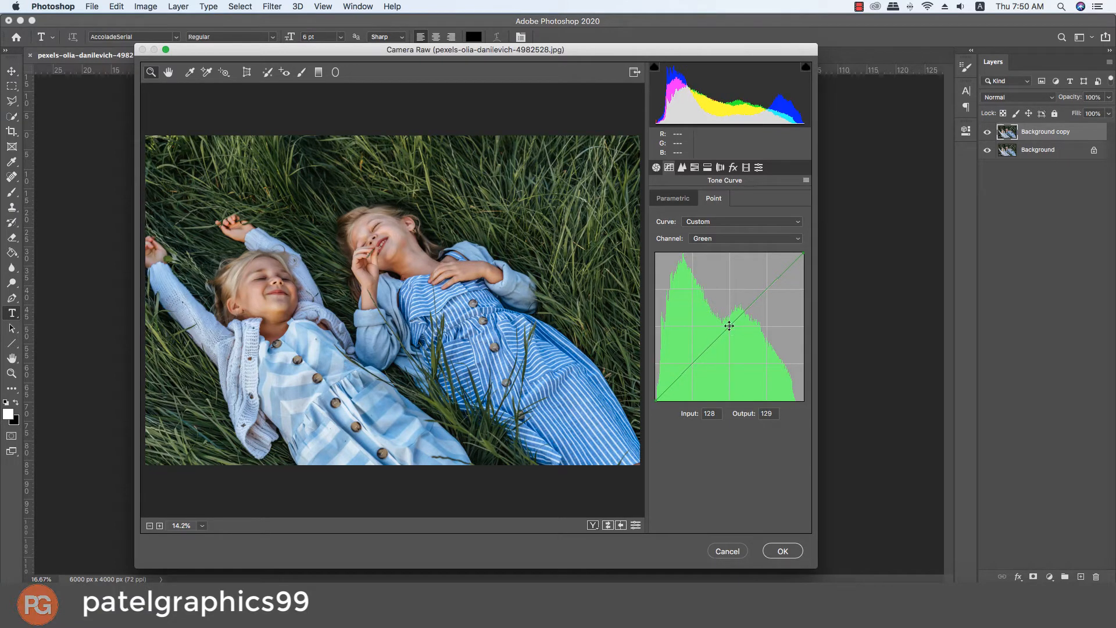
# Step: Shift the HSL hue of Greens to +78 and Aquas to +10
pyautogui.click(697, 168)
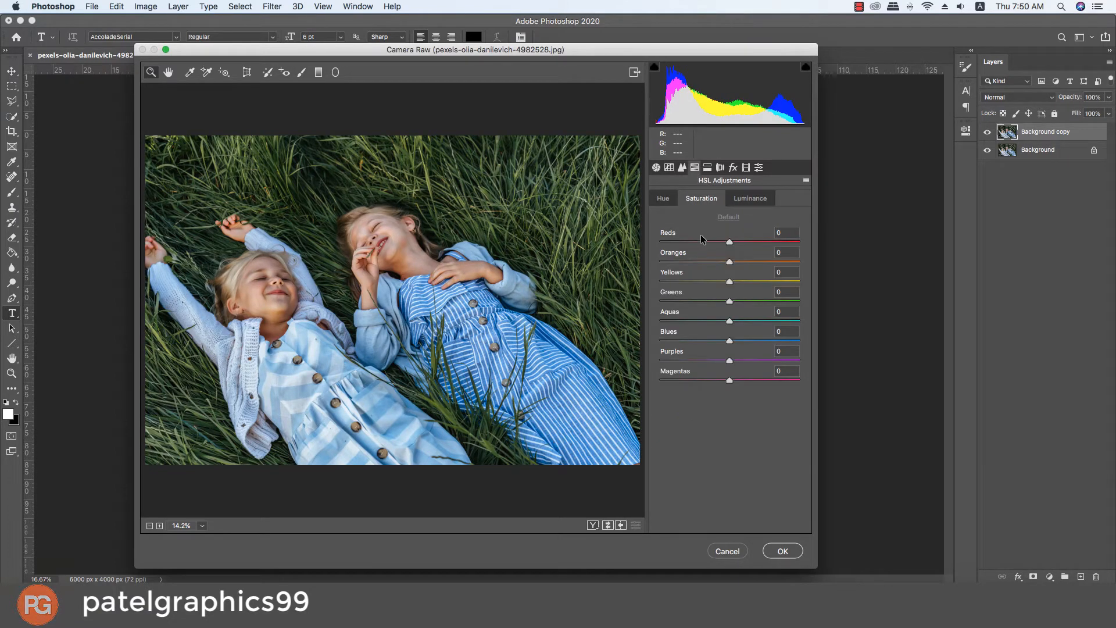
pyautogui.click(663, 196)
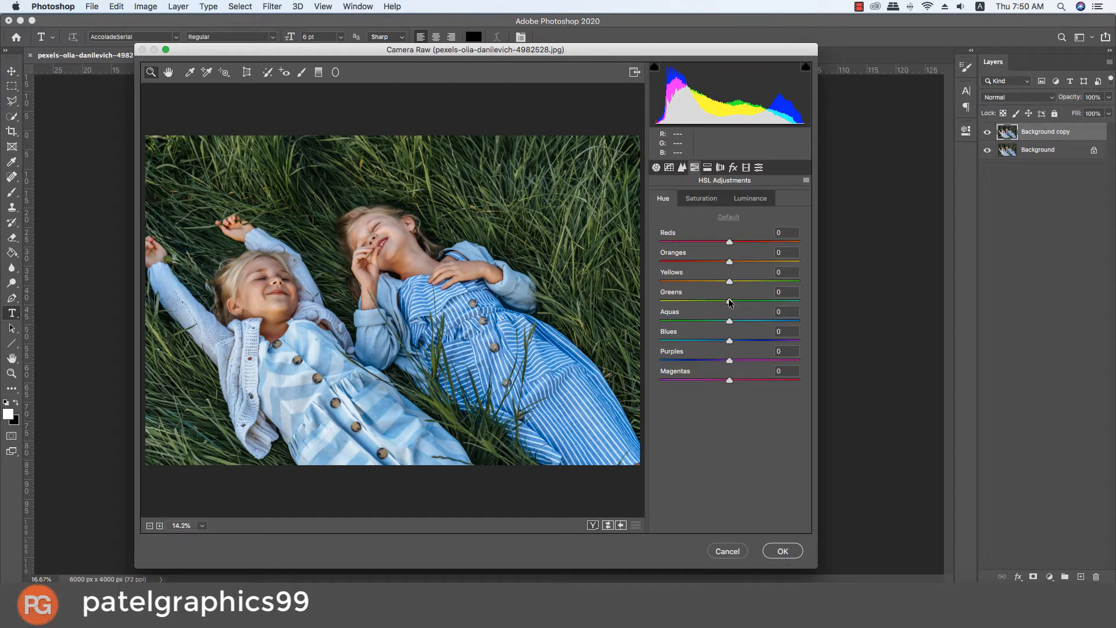
pyautogui.moveTo(730, 321); pyautogui.dragTo(785, 304)
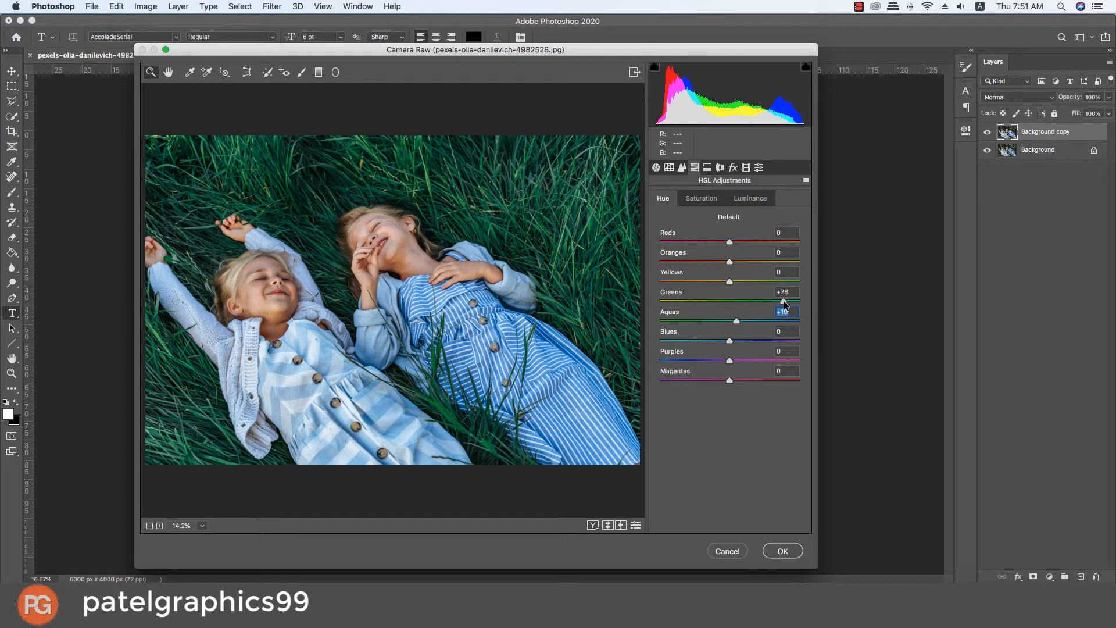
# Step: Set the HSL saturation of Yellows to -52 and Greens to -9, and the hue of Yellows to +100
pyautogui.click(694, 198)
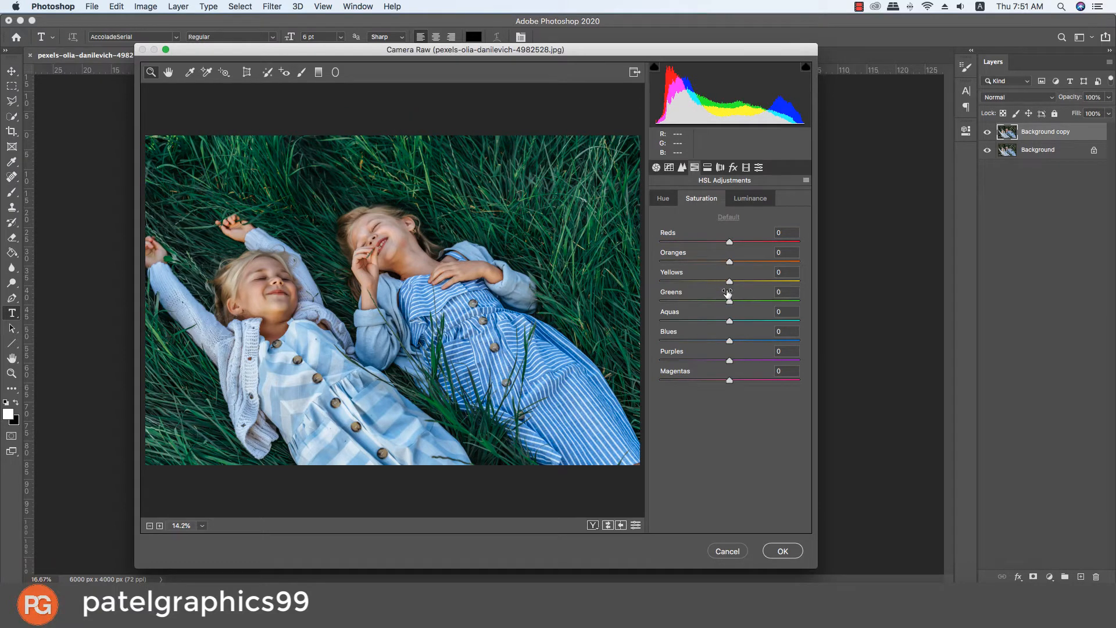
pyautogui.moveTo(729, 301); pyautogui.dragTo(693, 281)
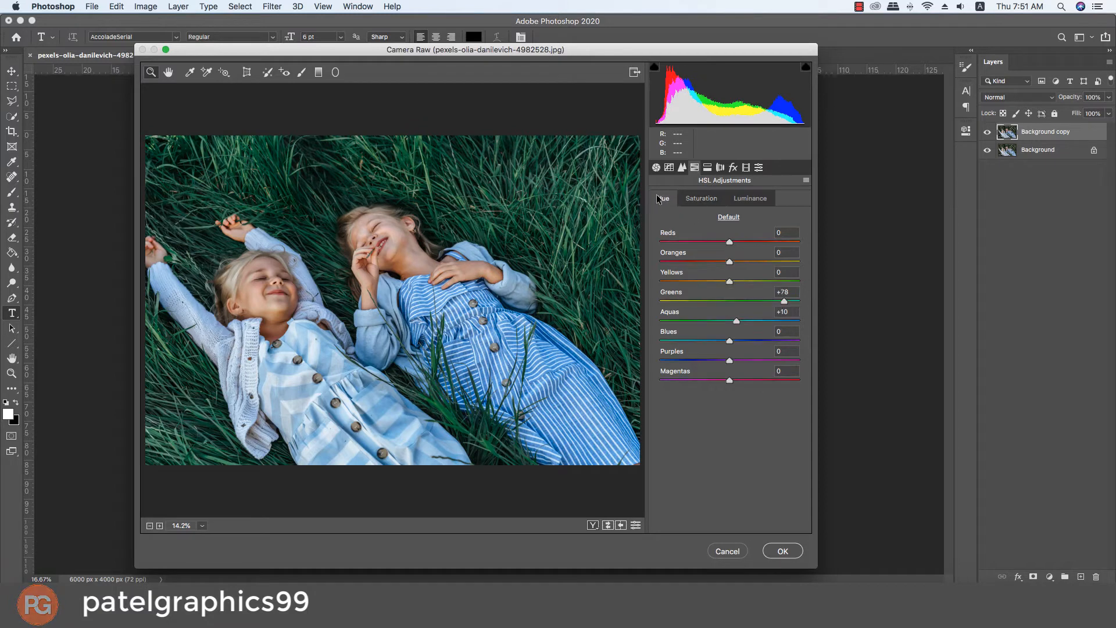
pyautogui.click(664, 198)
pyautogui.moveTo(731, 283); pyautogui.dragTo(833, 287)
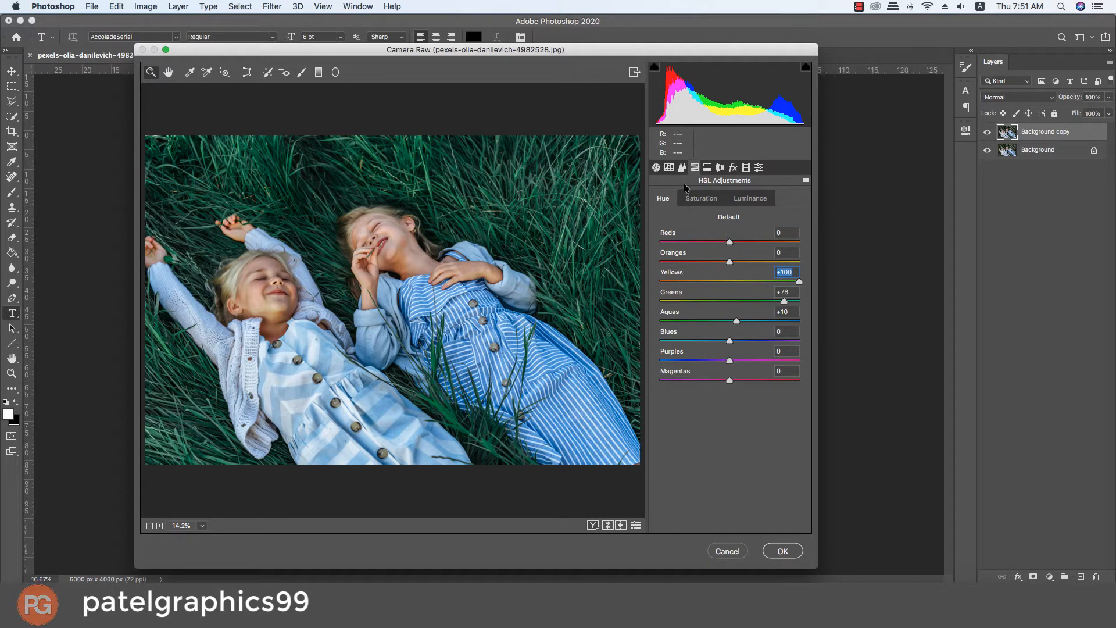
# Step: Lower the HSL luminance of Greens to -25
pyautogui.click(702, 198)
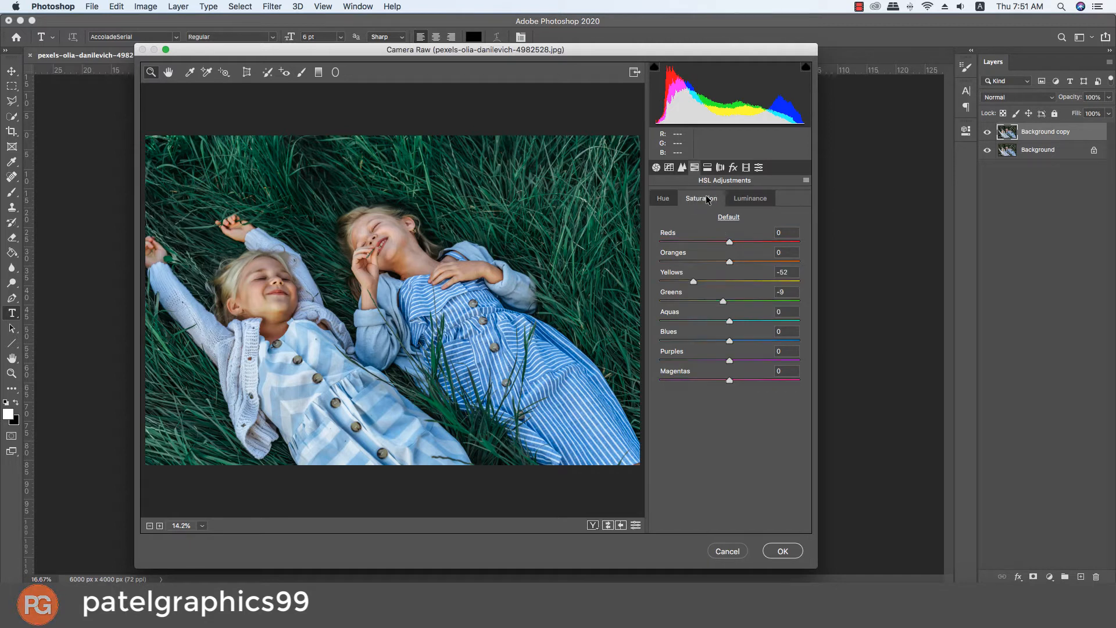
pyautogui.click(742, 199)
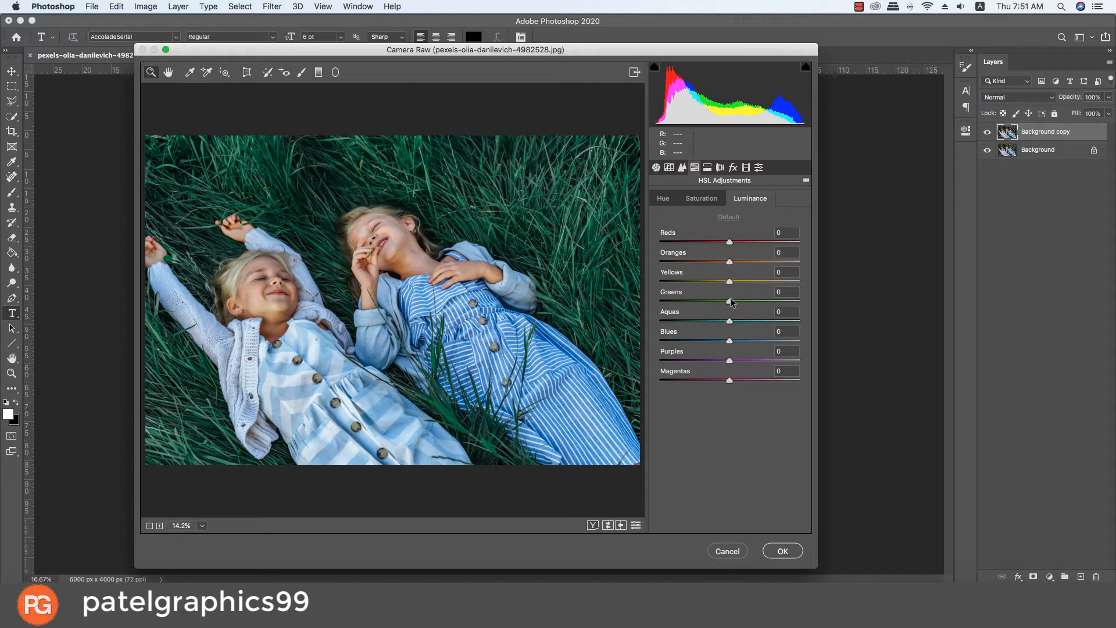
pyautogui.moveTo(730, 301); pyautogui.dragTo(714, 299)
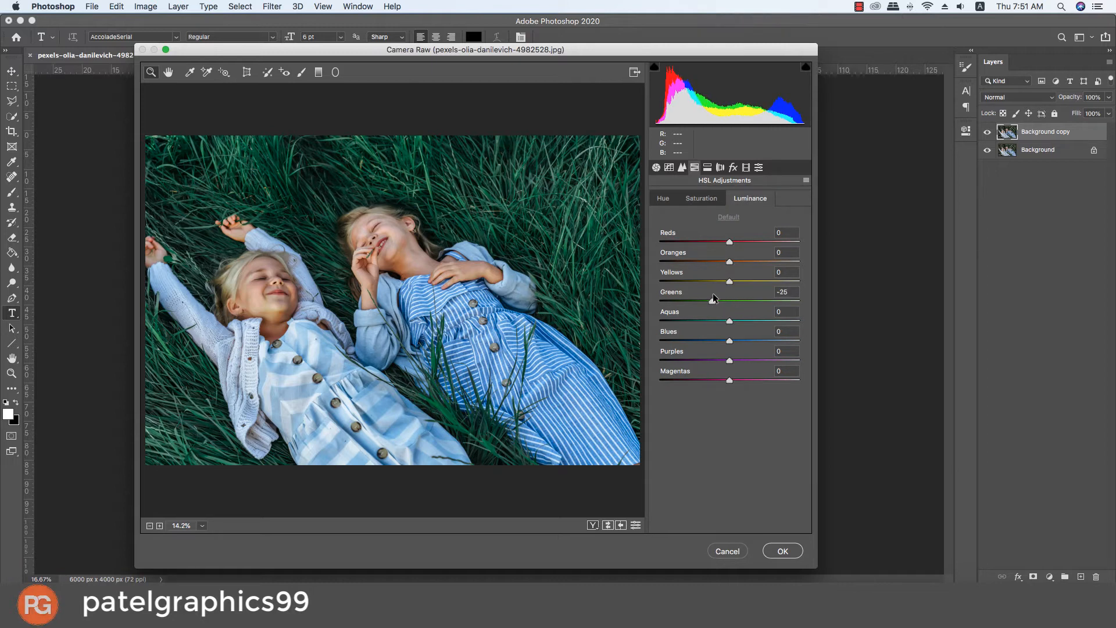
# Step: Darken the photo's edges with a post-crop vignette amount of -28
pyautogui.click(709, 167)
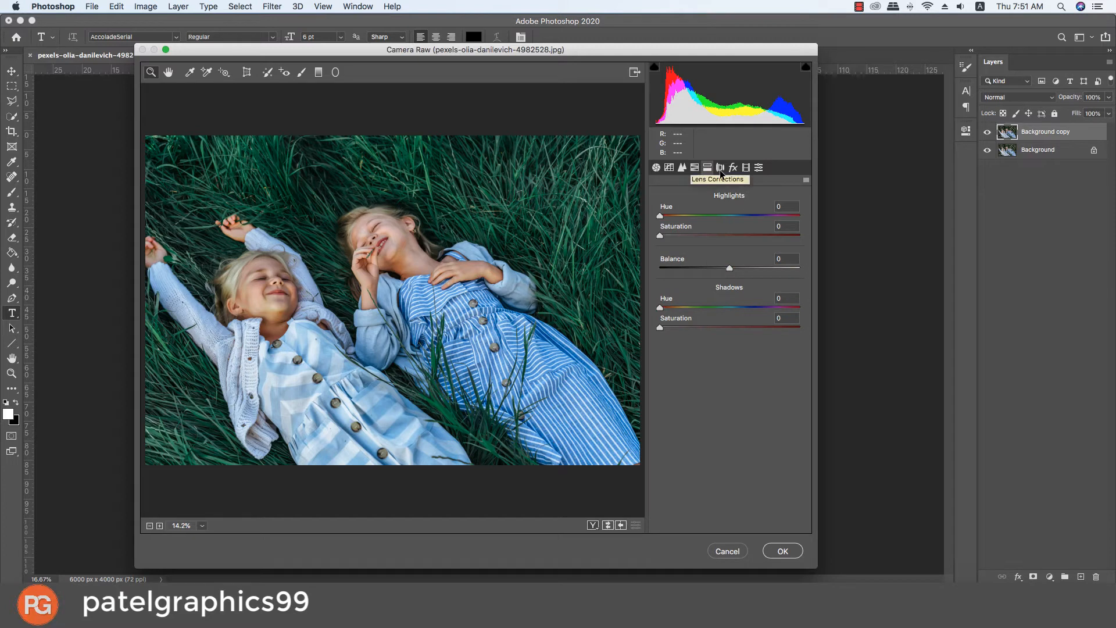
pyautogui.click(723, 170)
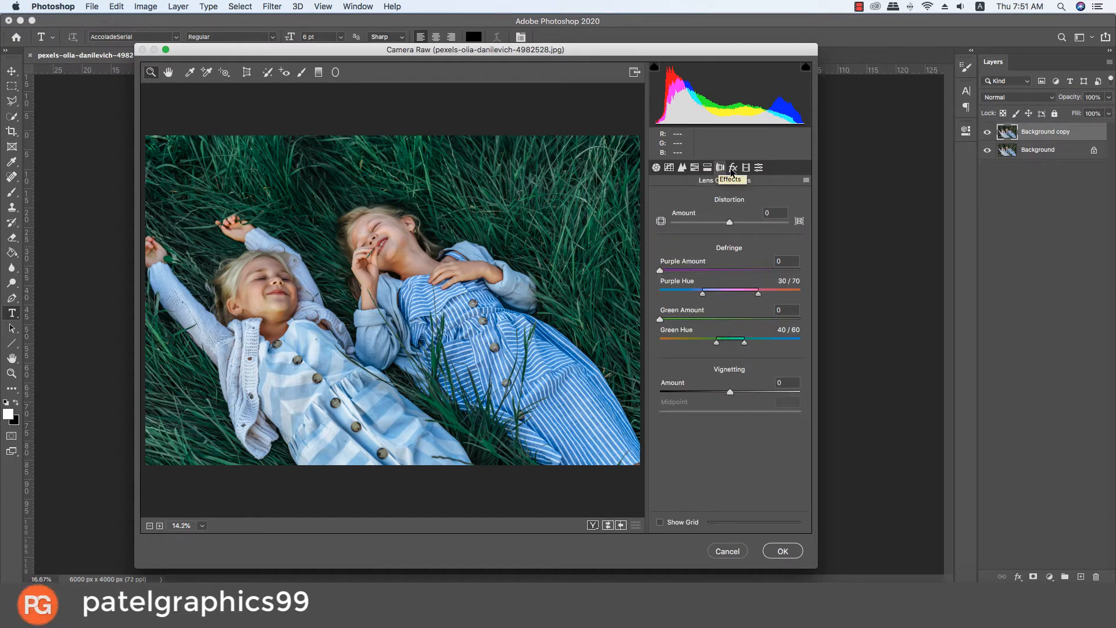
pyautogui.click(732, 169)
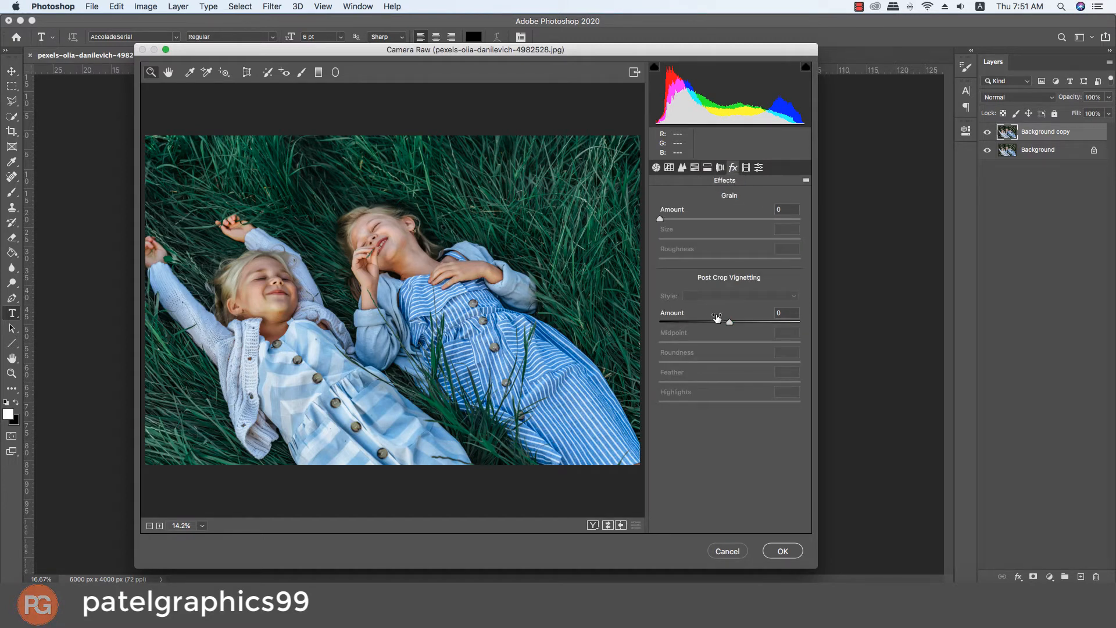
pyautogui.moveTo(729, 321); pyautogui.dragTo(709, 323)
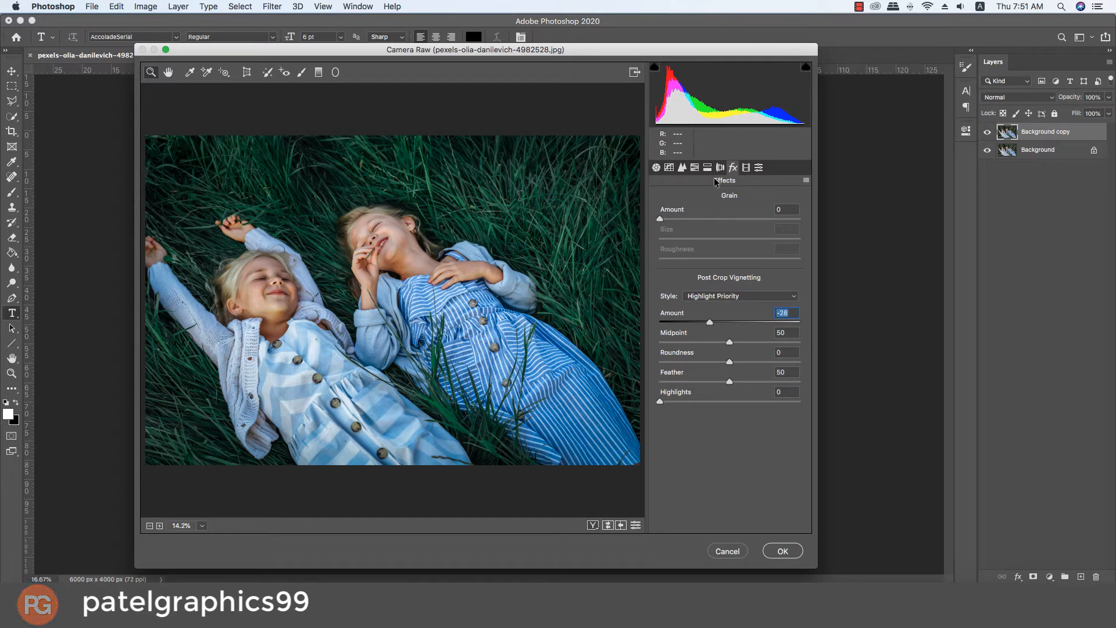
# Step: Review the tone curve and basic adjustments, and apply the Camera Raw Filter to the Background copy layer
pyautogui.click(682, 167)
pyautogui.click(669, 167)
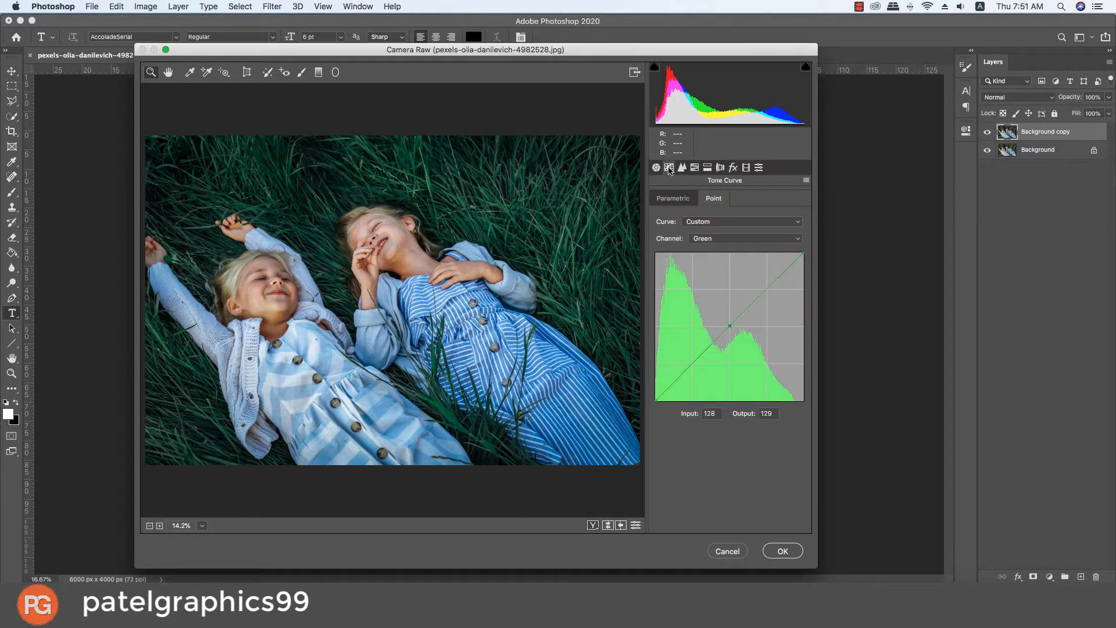
pyautogui.click(656, 168)
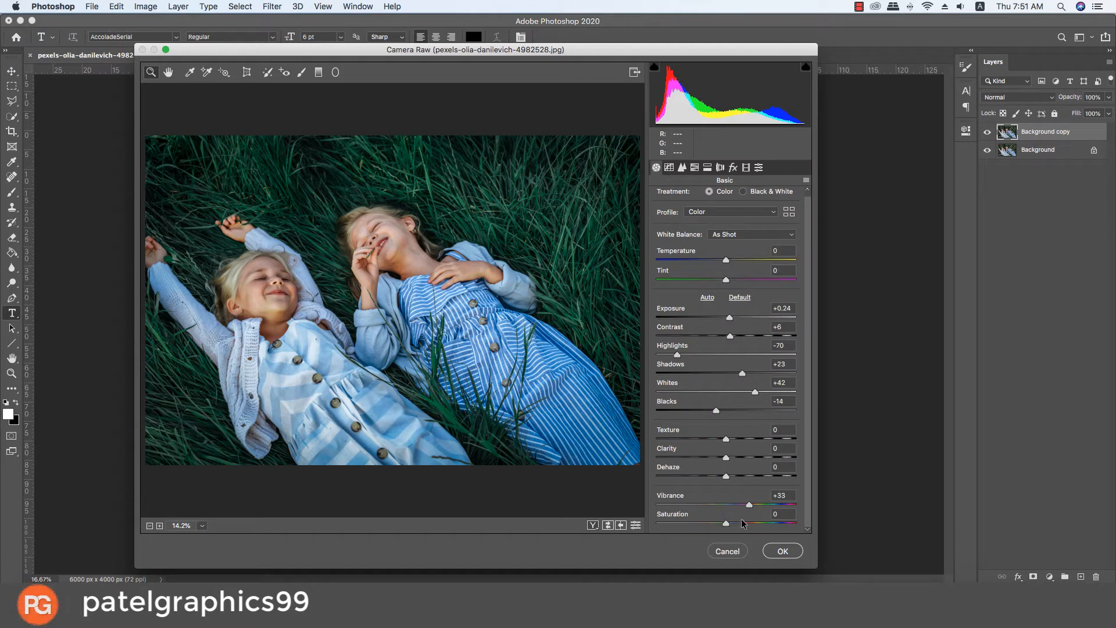
pyautogui.click(770, 552)
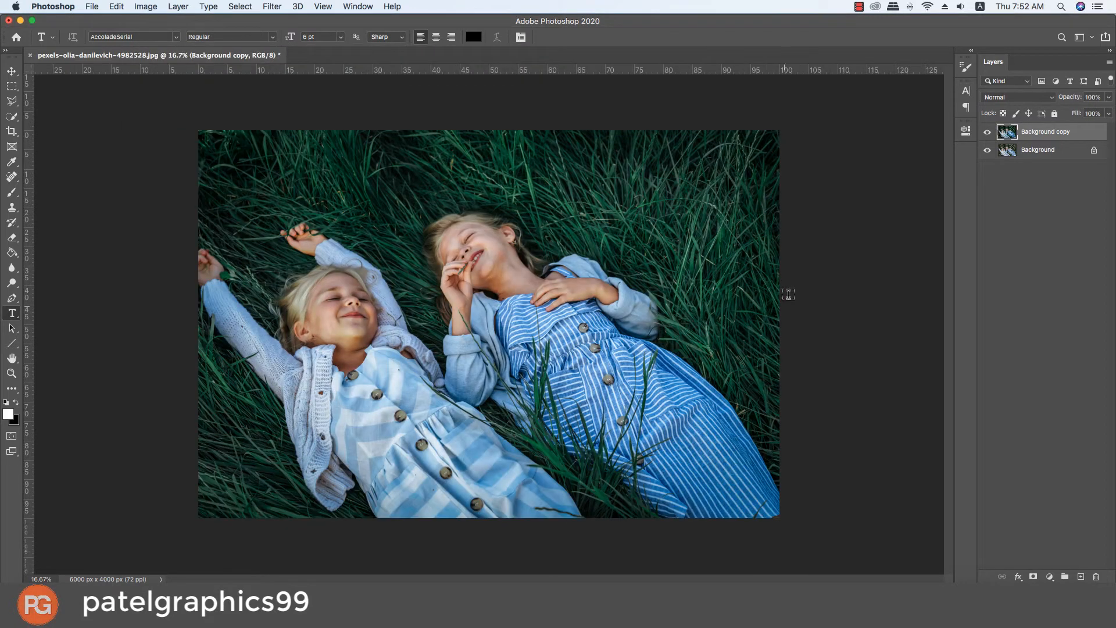
# Step: Compare the graded photo with the original by toggling the visibility of the Background copy layer
pyautogui.click(987, 133)
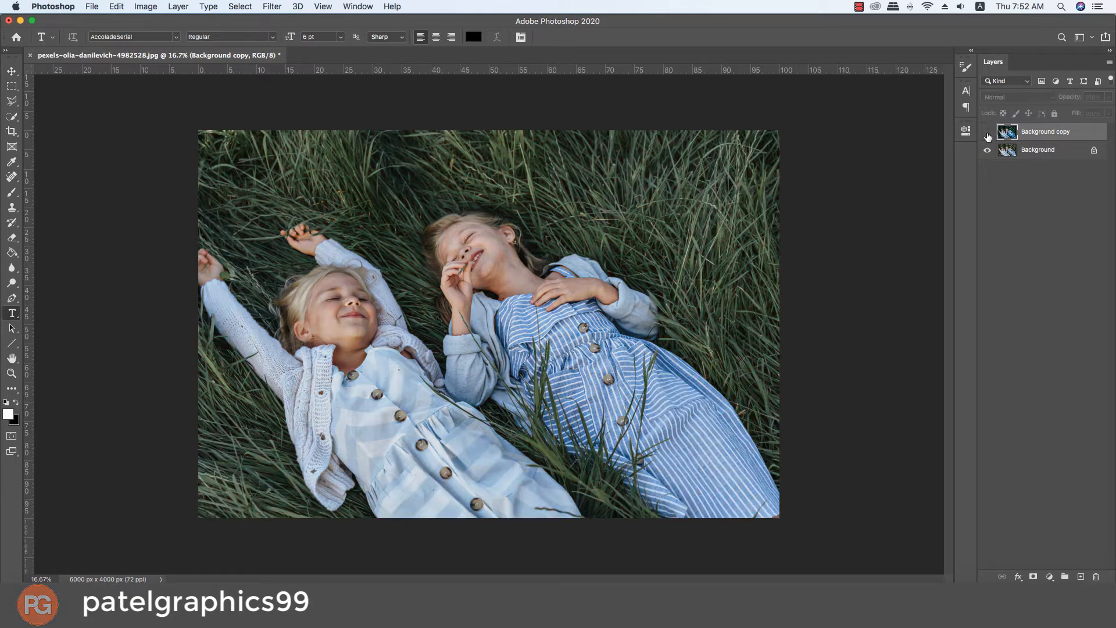
pyautogui.click(988, 133)
pyautogui.click(987, 133)
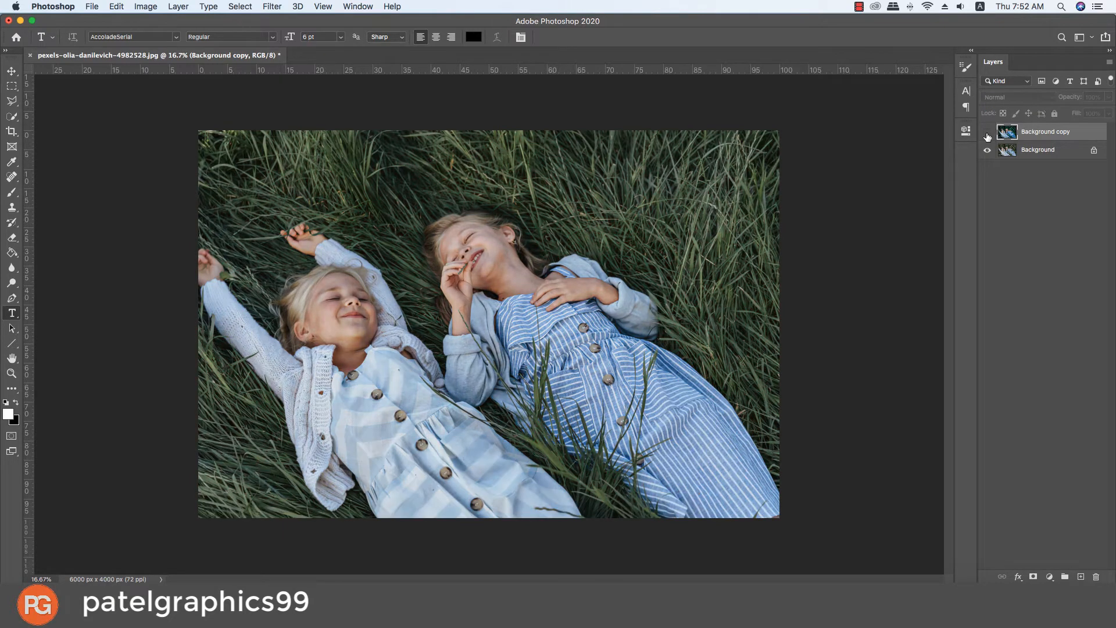
pyautogui.click(988, 134)
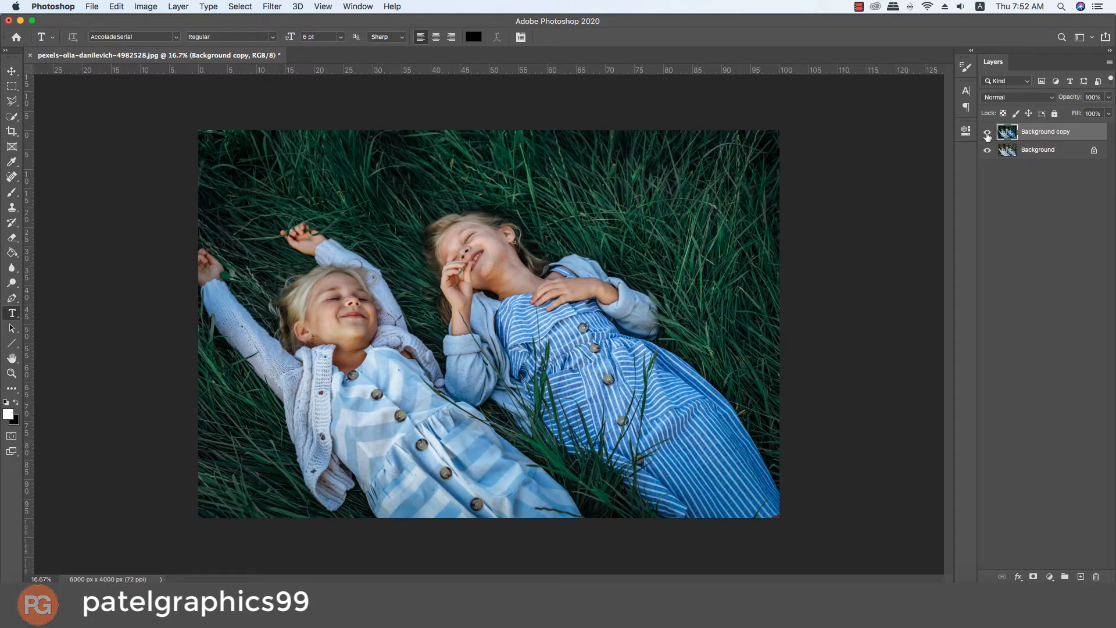
# Step: Add a Color Lookup adjustment layer above Background copy with the 2Strip.look 3D LUT
pyautogui.click(1050, 577)
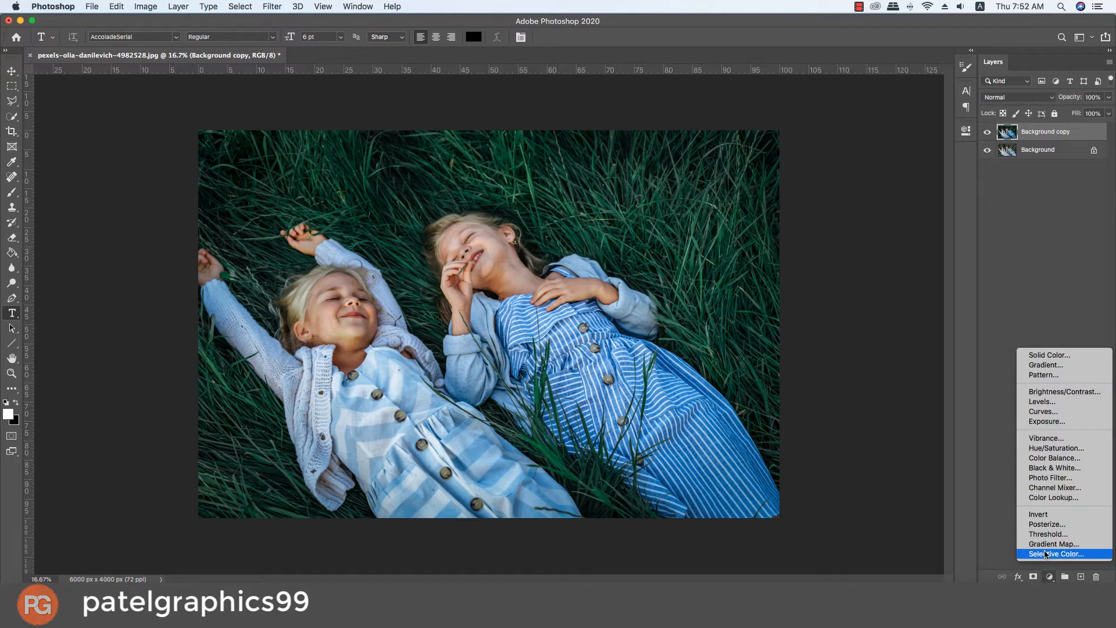
pyautogui.click(1079, 497)
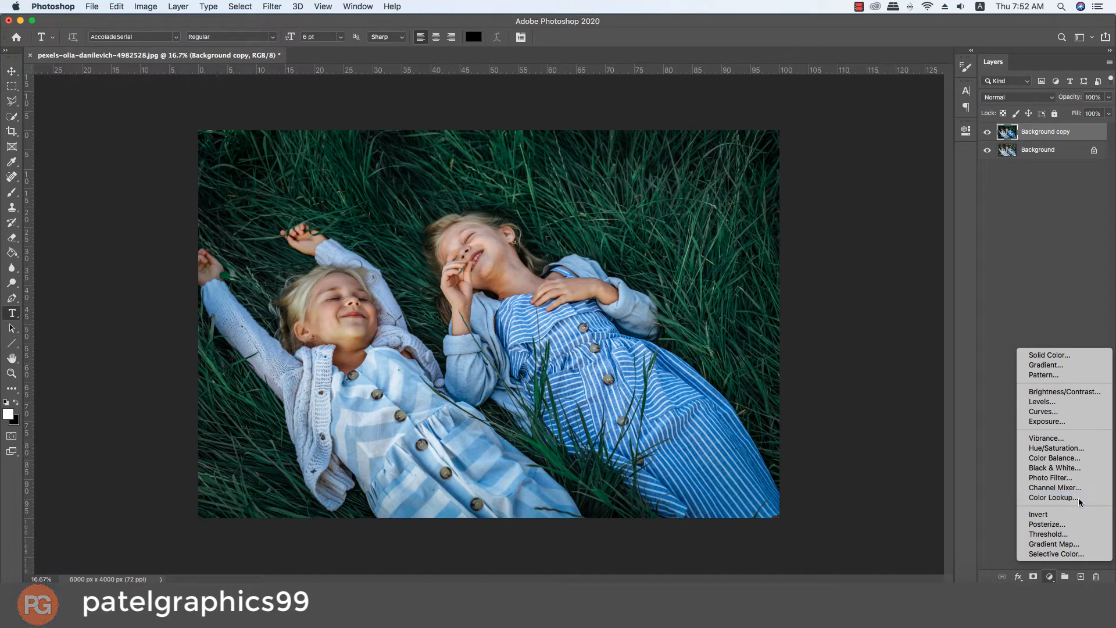
pyautogui.click(869, 165)
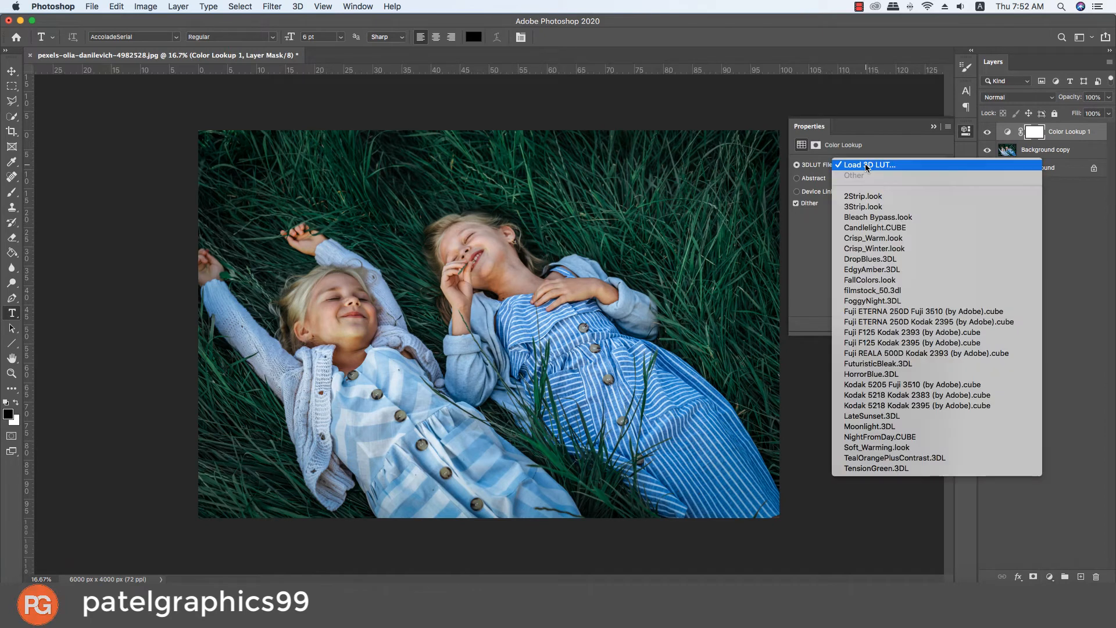
pyautogui.click(867, 195)
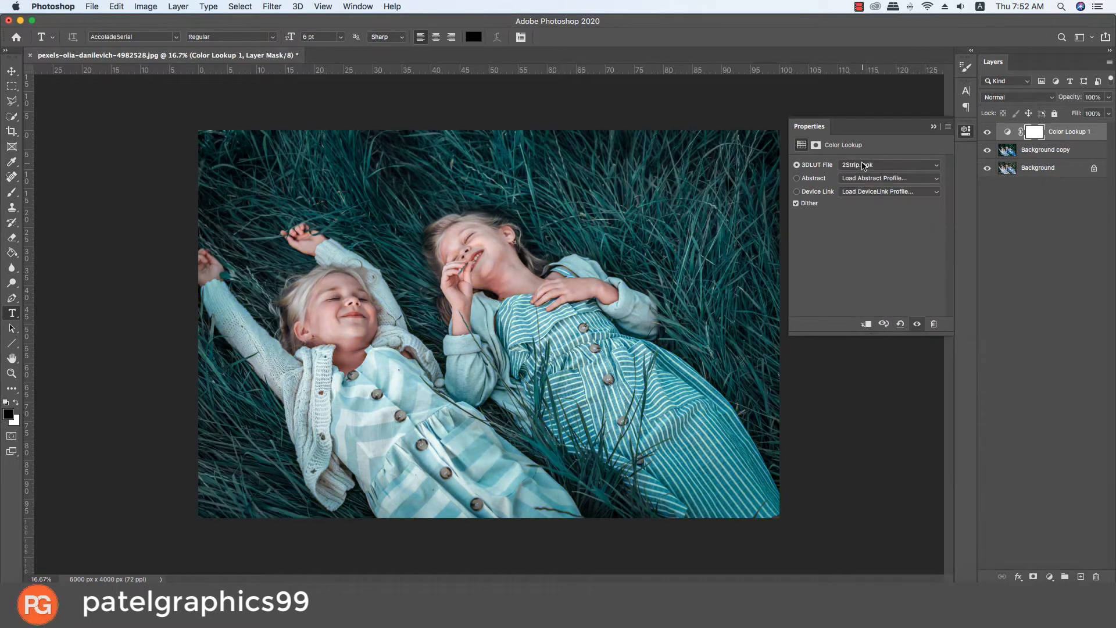
# Step: Try the 3Strip.look and Bleach Bypass.look 3D LUTs and preview other blend modes for the Color Lookup layer, keeping Normal
pyautogui.click(1009, 97)
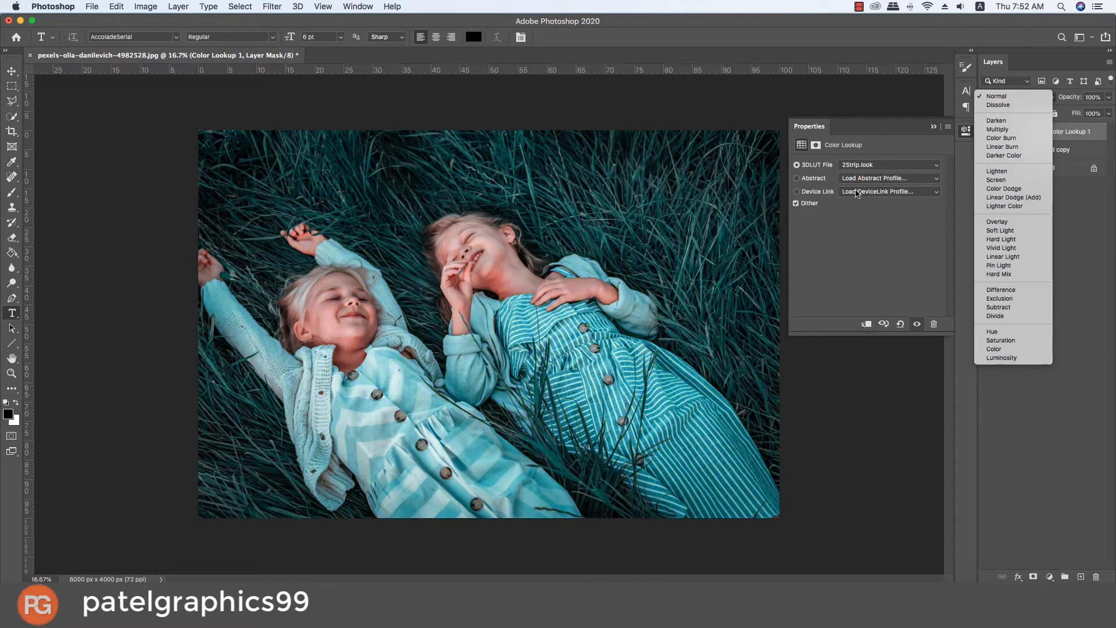
pyautogui.click(875, 165)
pyautogui.click(875, 166)
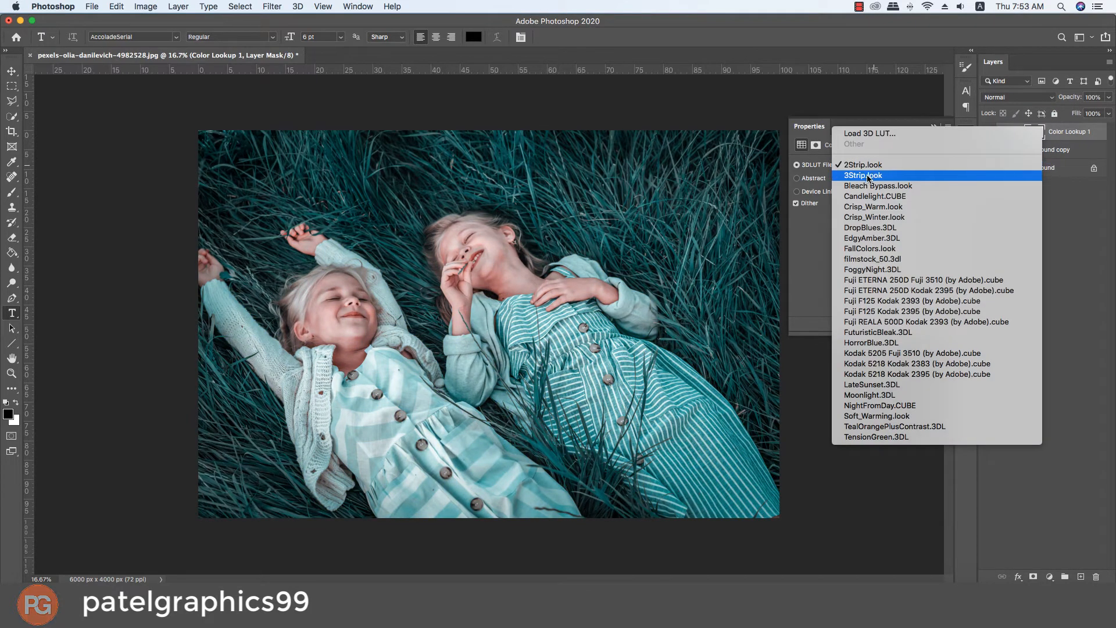
pyautogui.click(867, 175)
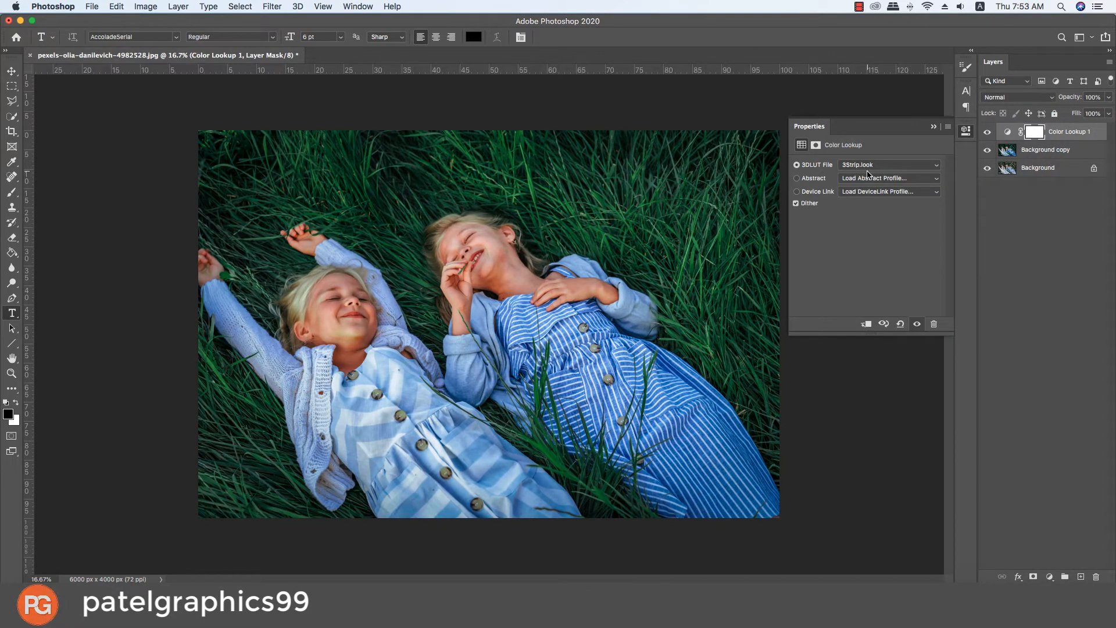
pyautogui.click(870, 168)
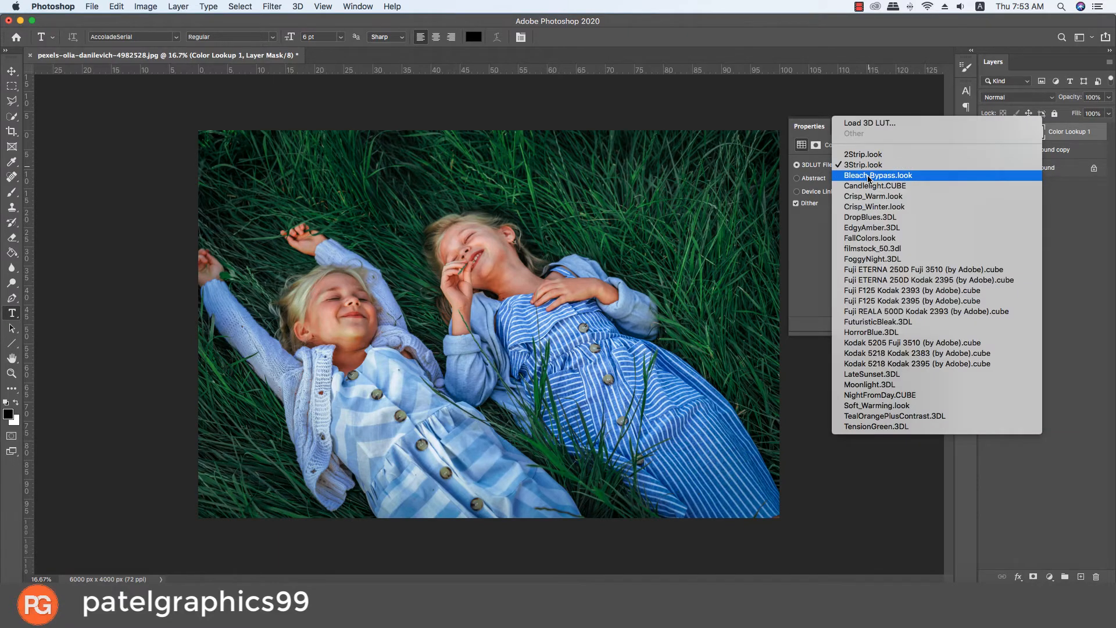
pyautogui.click(870, 177)
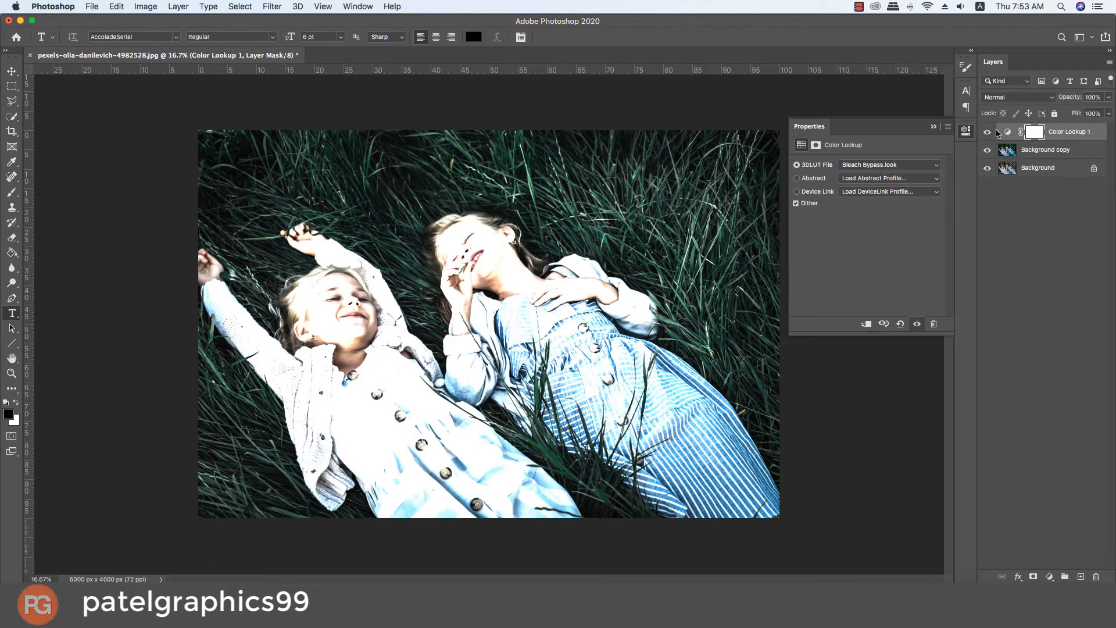
pyautogui.click(1014, 97)
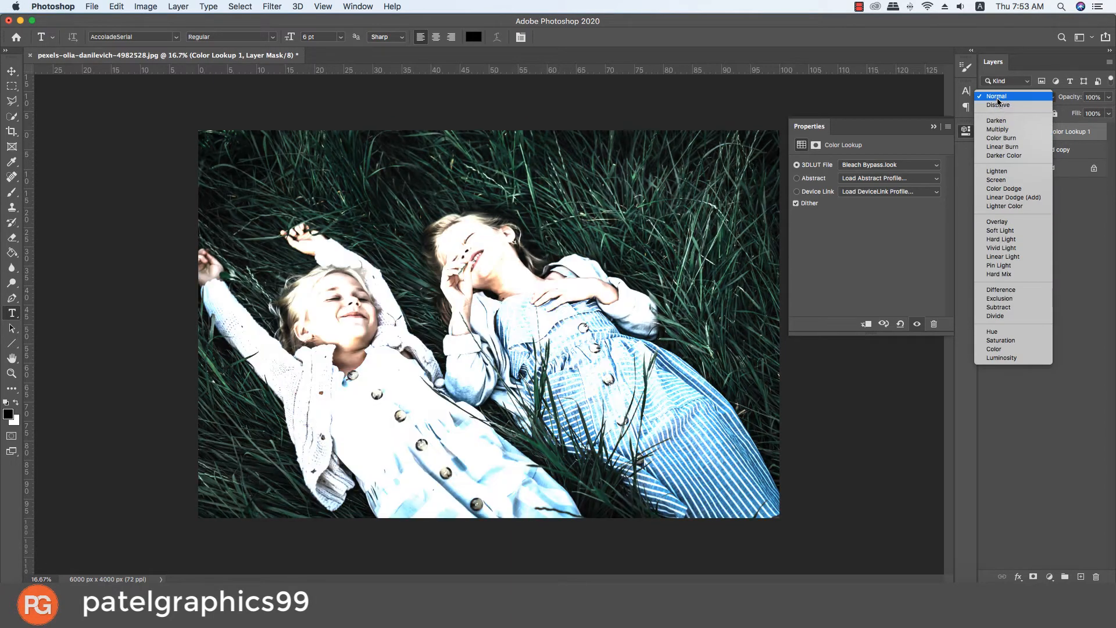
pyautogui.click(997, 97)
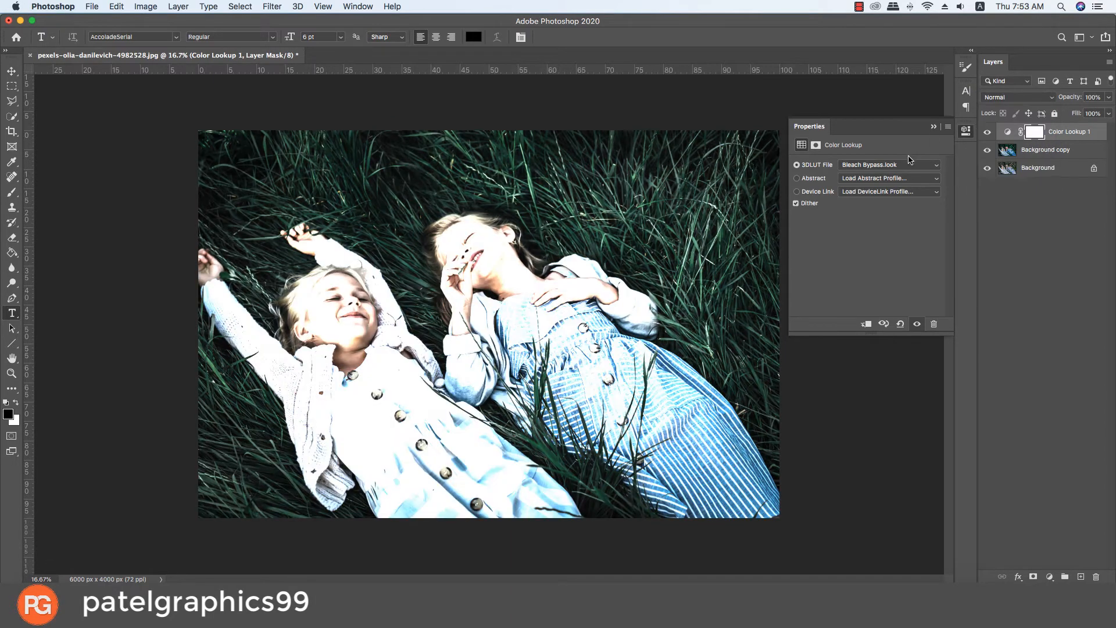
# Step: Try the Candlelight.CUBE, Crisp_Warm.look, Crisp_Winter.look and DropBlues.3DL LUTs on the Color Lookup layer
pyautogui.click(894, 166)
pyautogui.click(870, 175)
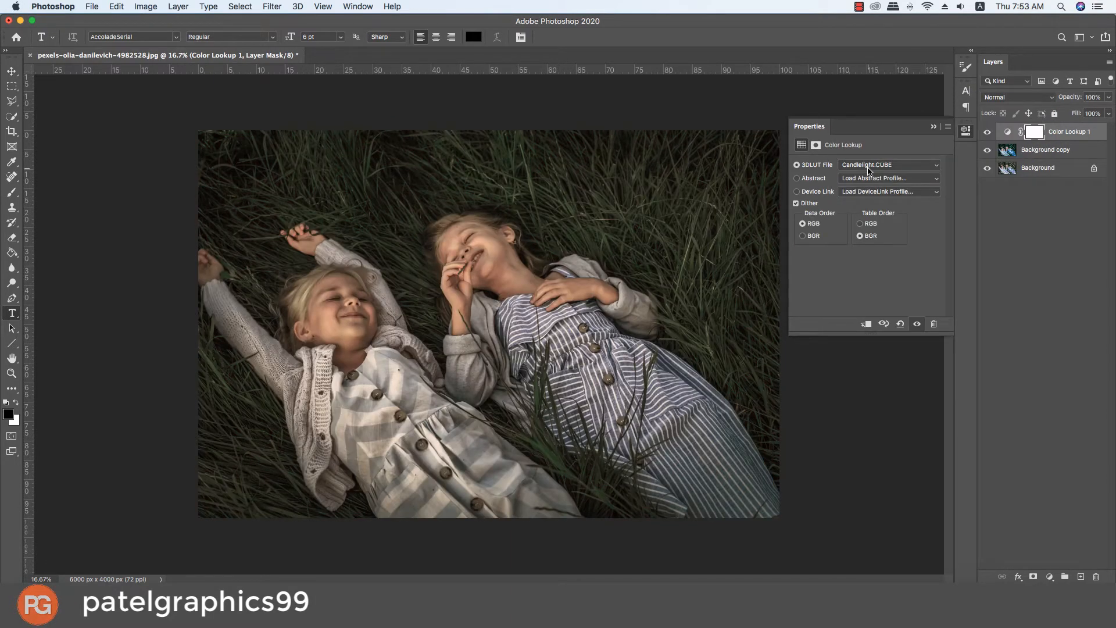
pyautogui.click(869, 169)
pyautogui.click(868, 166)
pyautogui.click(865, 168)
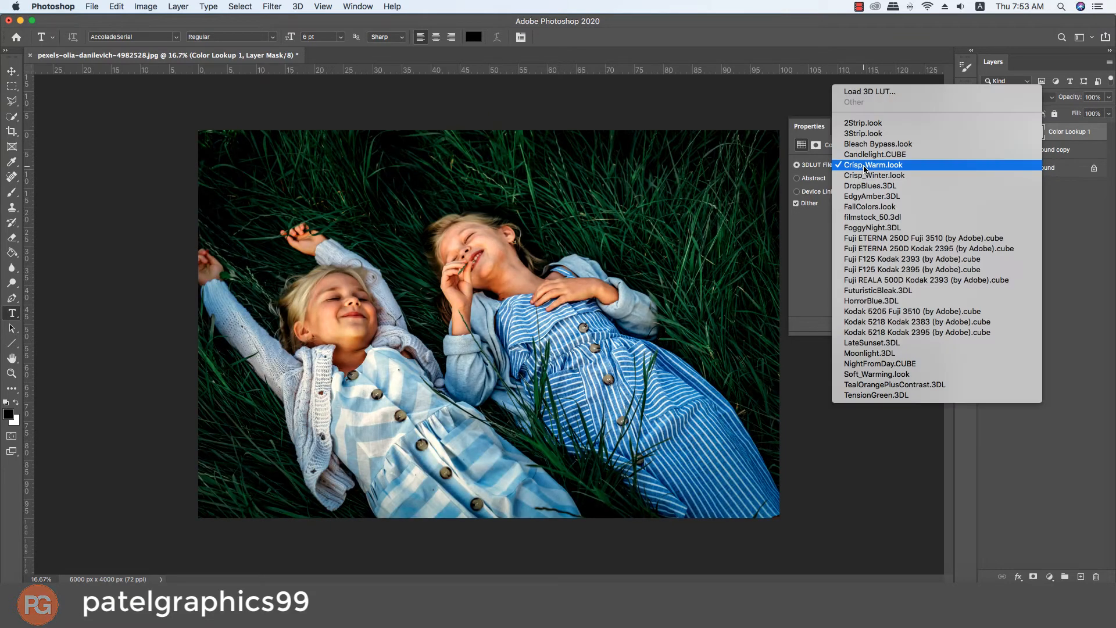
pyautogui.click(865, 175)
pyautogui.click(865, 167)
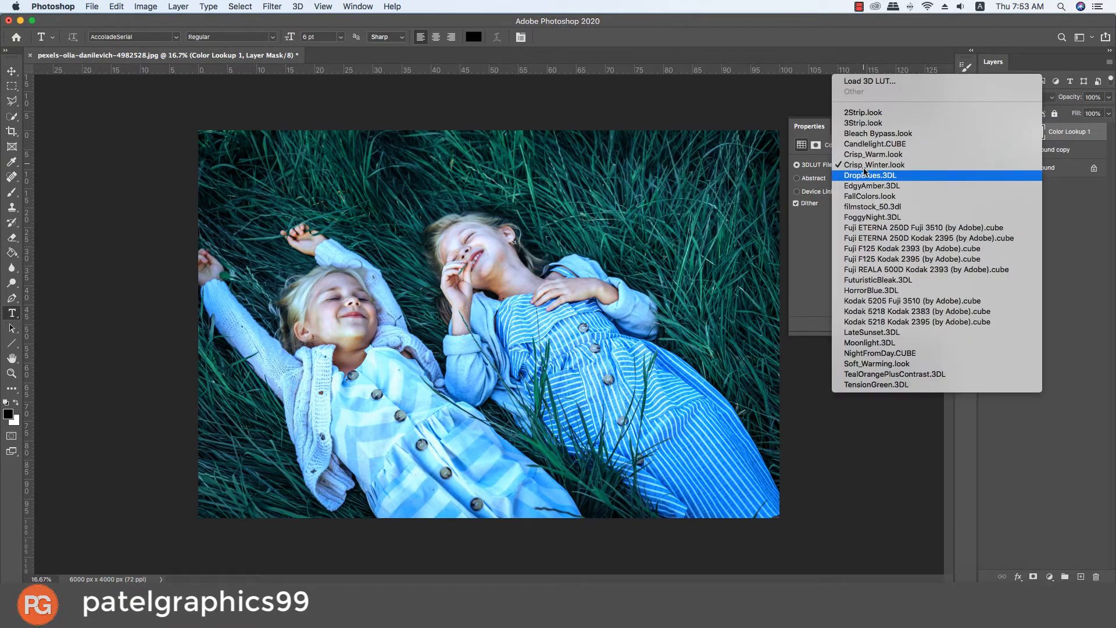
pyautogui.click(865, 179)
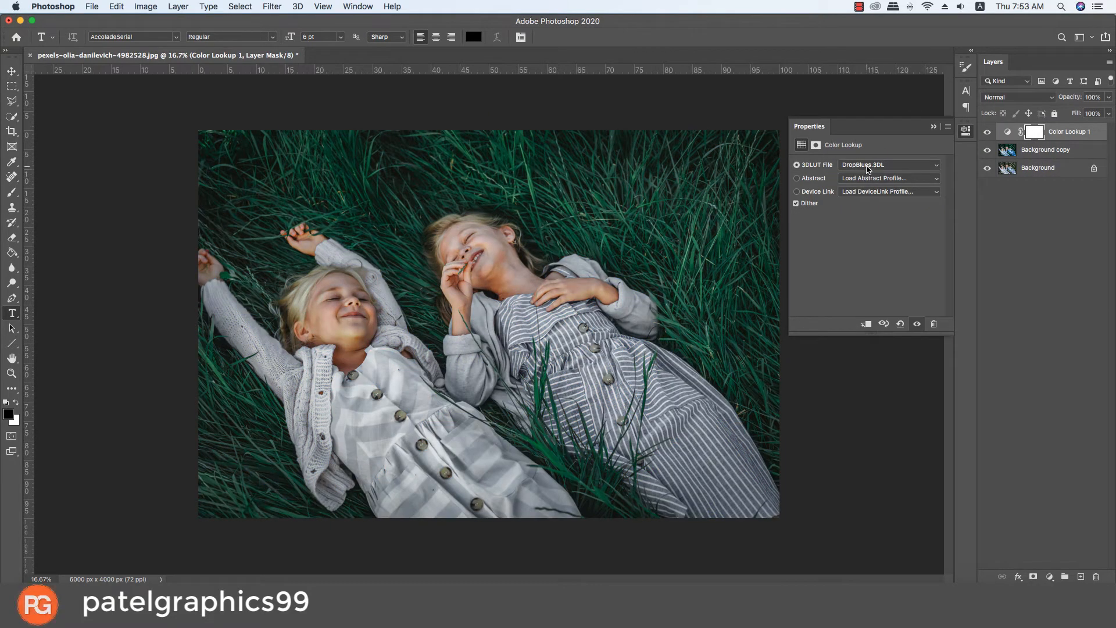
# Step: Try the EdgyAmber.3DL, FallColors.look, filmstock_50.3dl and FoggyNight.3DL LUTs on the Color Lookup layer
pyautogui.click(867, 169)
pyautogui.click(865, 175)
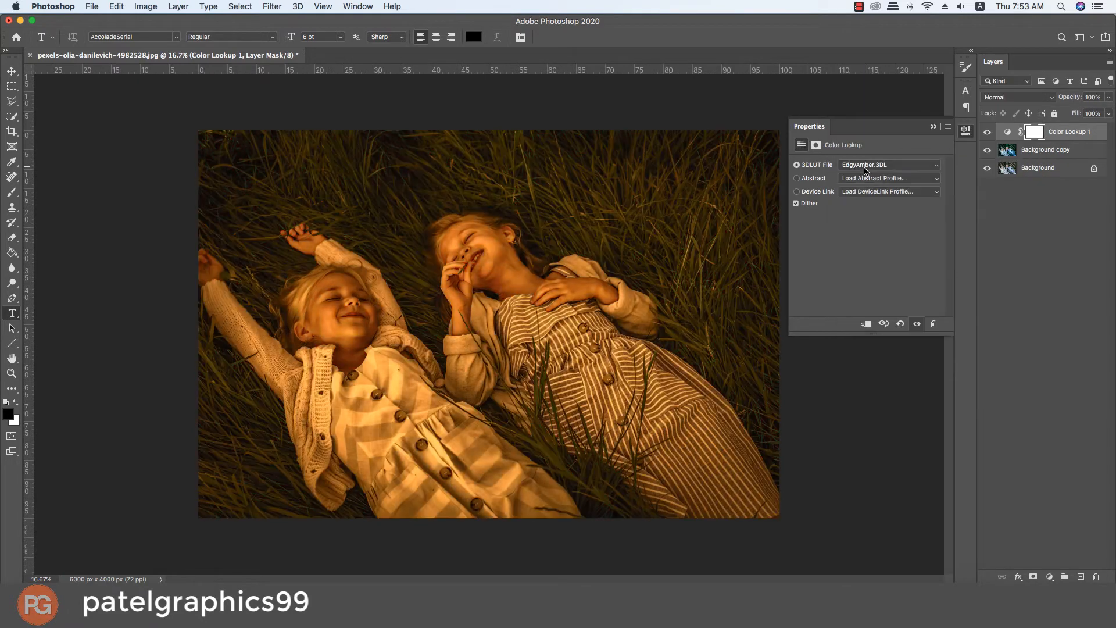
pyautogui.click(866, 169)
pyautogui.click(865, 175)
pyautogui.click(861, 172)
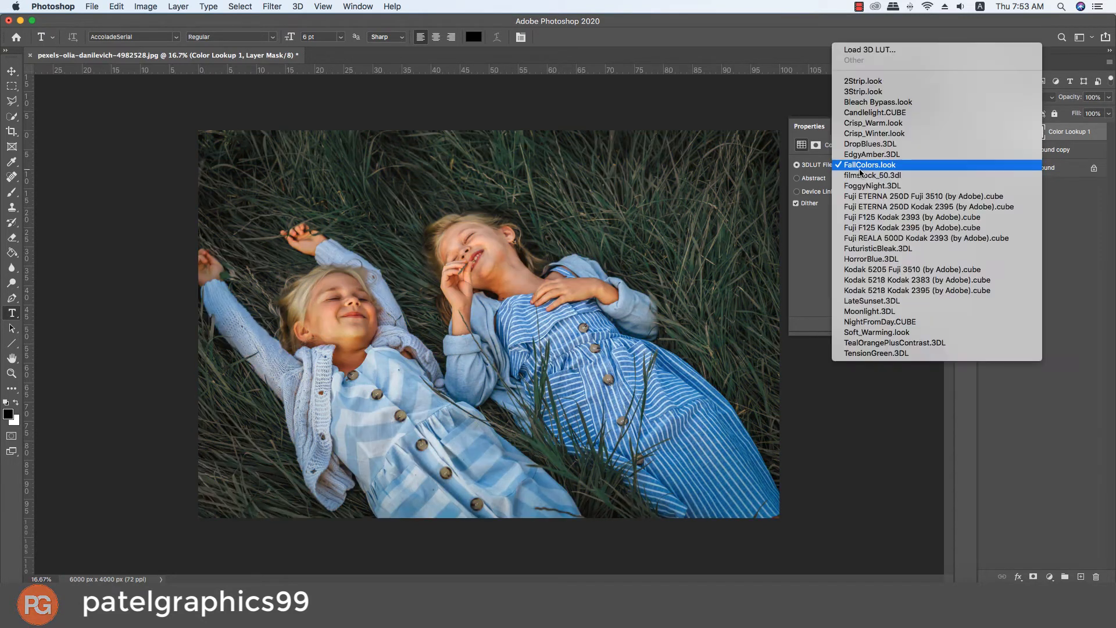
pyautogui.click(862, 174)
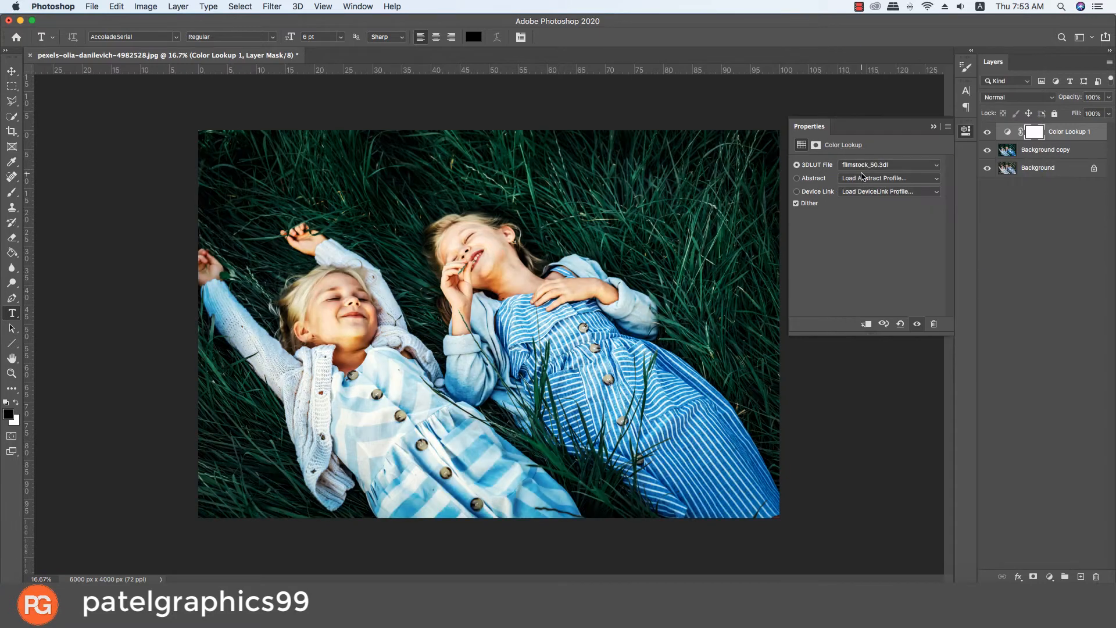
pyautogui.click(867, 167)
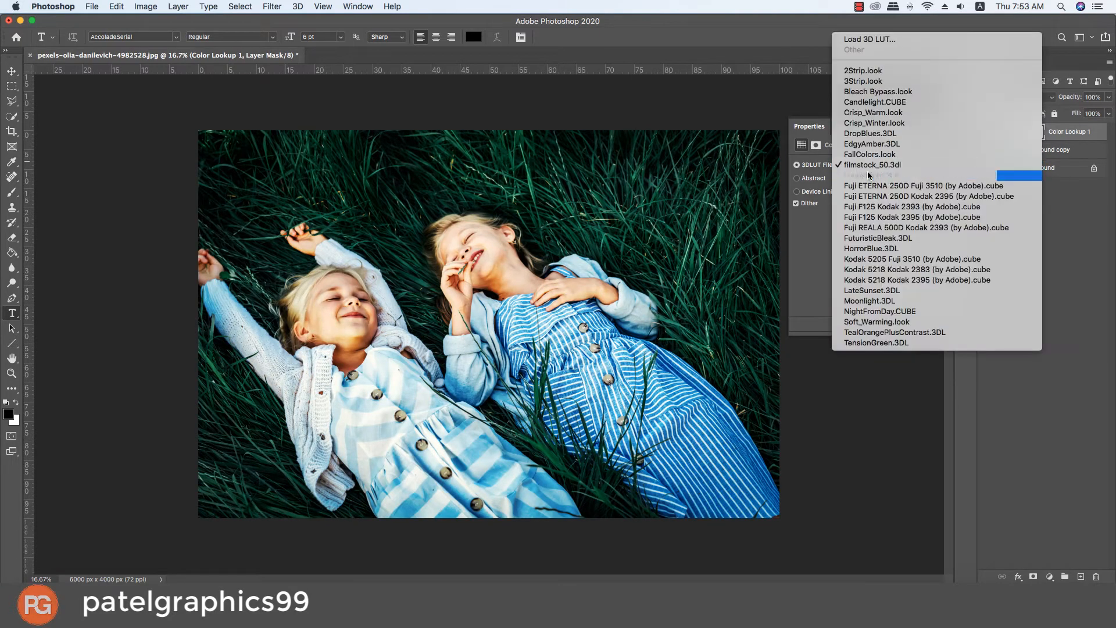
pyautogui.click(868, 171)
# Step: Set the 3D LUT to Fuji ETERNA 250D Fuji 3510 (by Adobe).cube and compare the photo with and without the Color Lookup layer
pyautogui.click(867, 166)
pyautogui.click(869, 316)
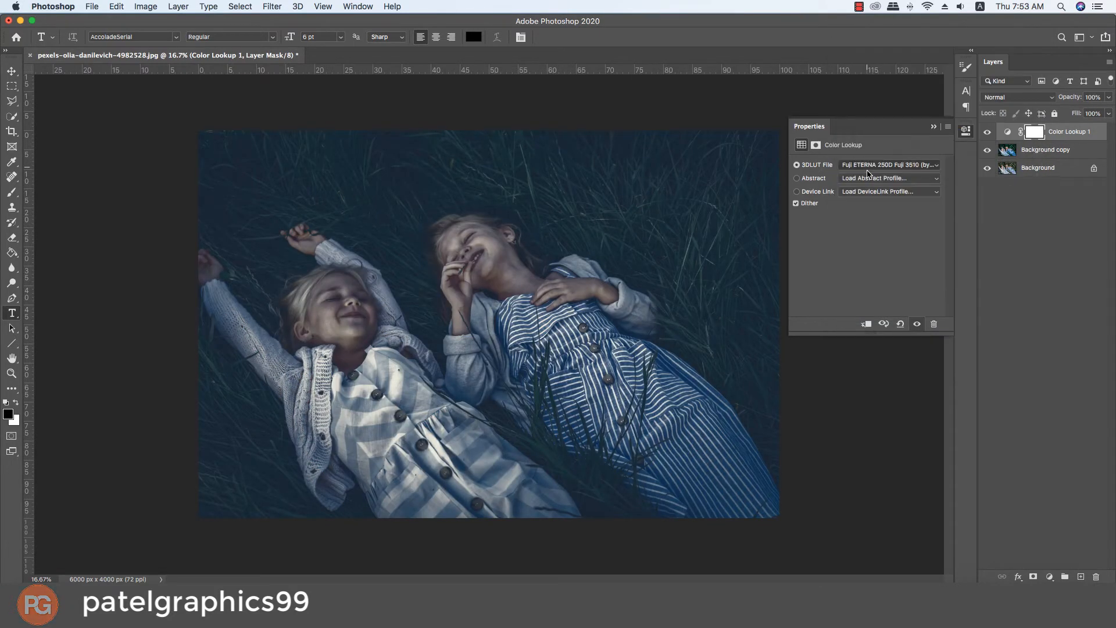
pyautogui.click(988, 132)
pyautogui.click(988, 133)
pyautogui.click(988, 132)
pyautogui.click(988, 133)
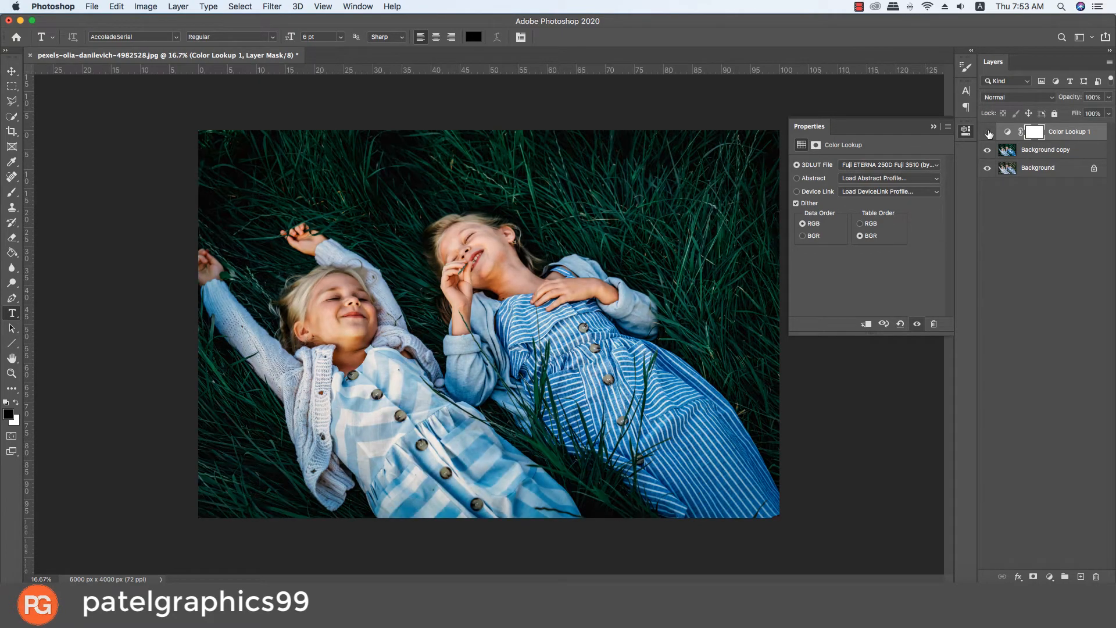
pyautogui.click(988, 132)
pyautogui.click(988, 133)
pyautogui.click(988, 132)
pyautogui.click(988, 133)
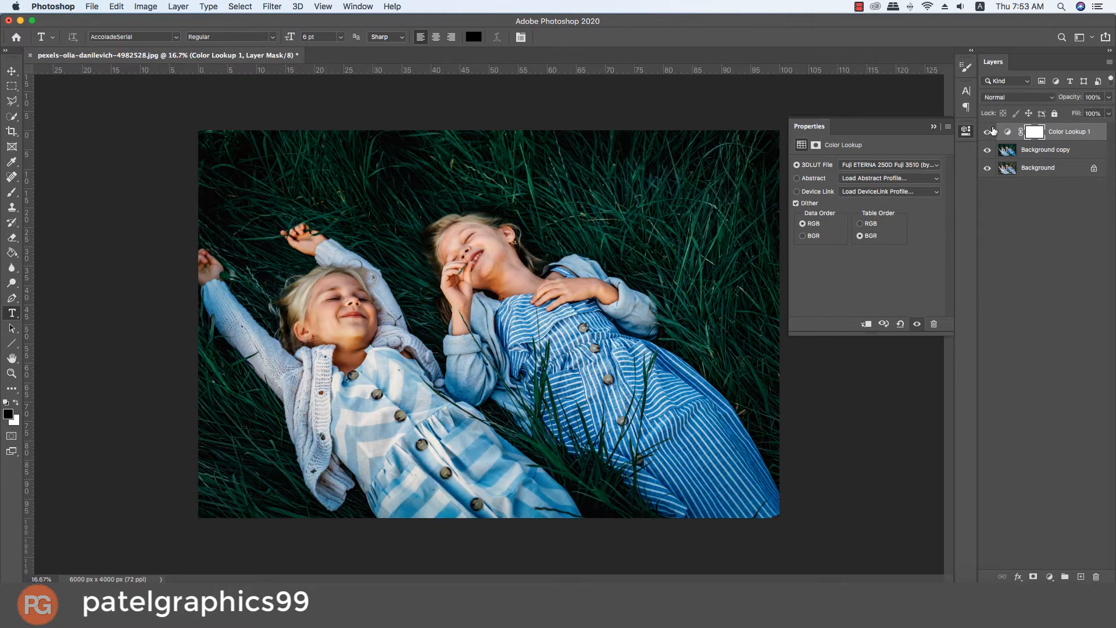
# Step: Set the Color Lookup layer's blend mode to Lighten and toggle its visibility to compare the effect
pyautogui.click(1017, 98)
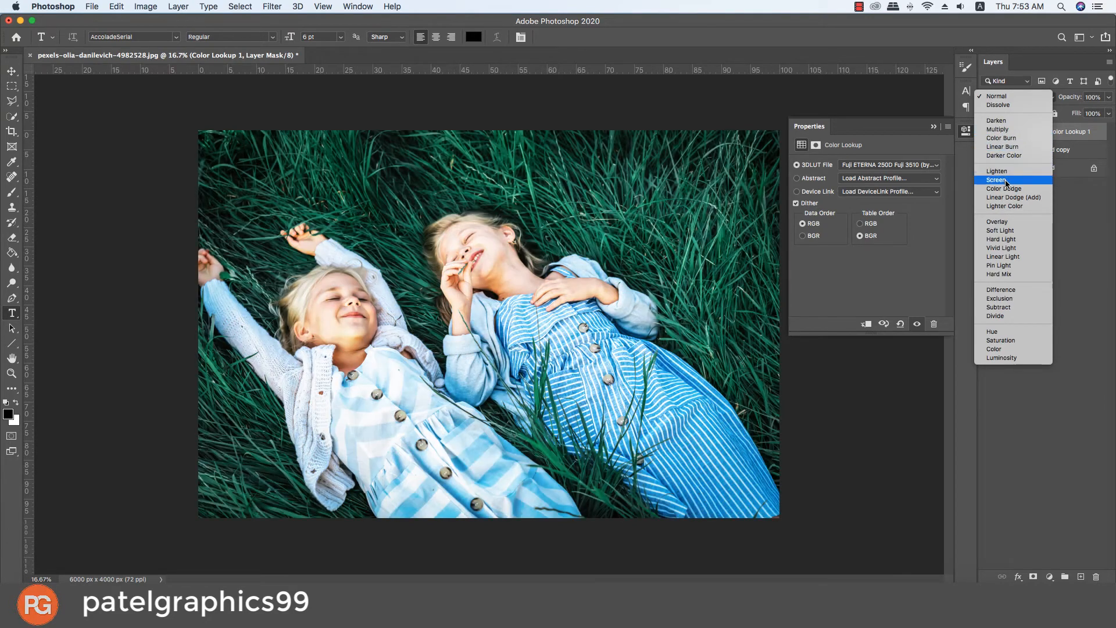
pyautogui.click(1004, 173)
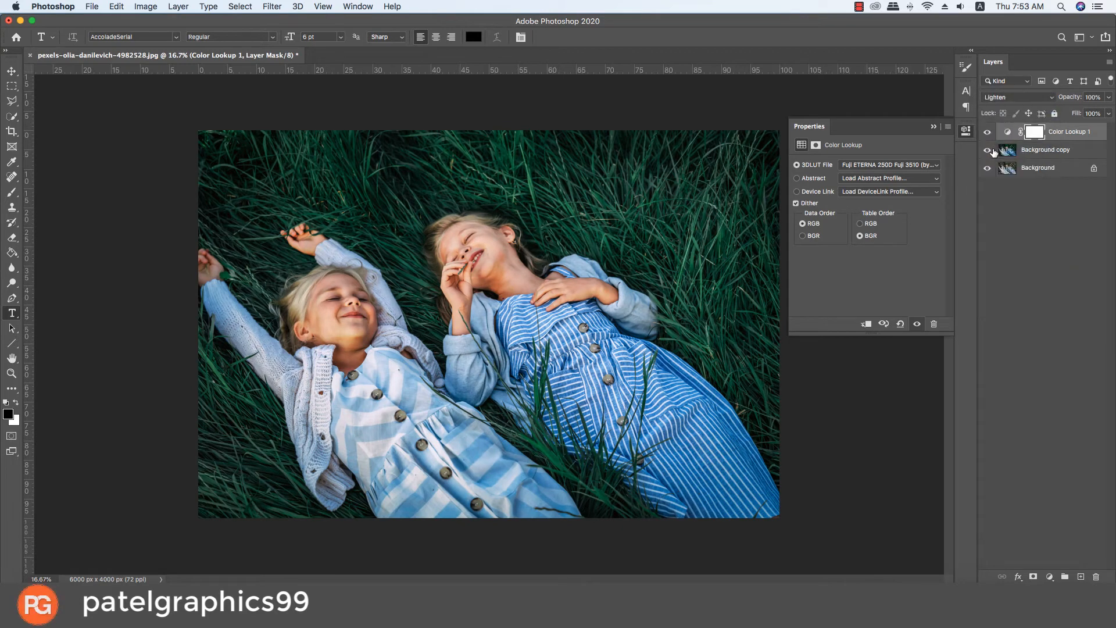
pyautogui.click(991, 133)
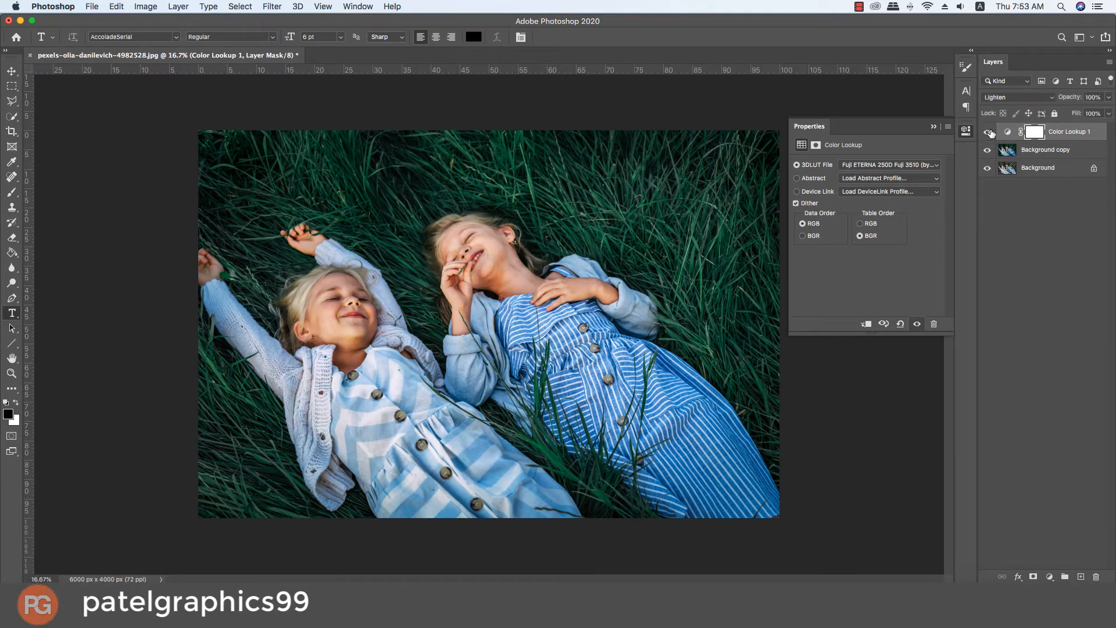
pyautogui.click(991, 133)
pyautogui.click(992, 133)
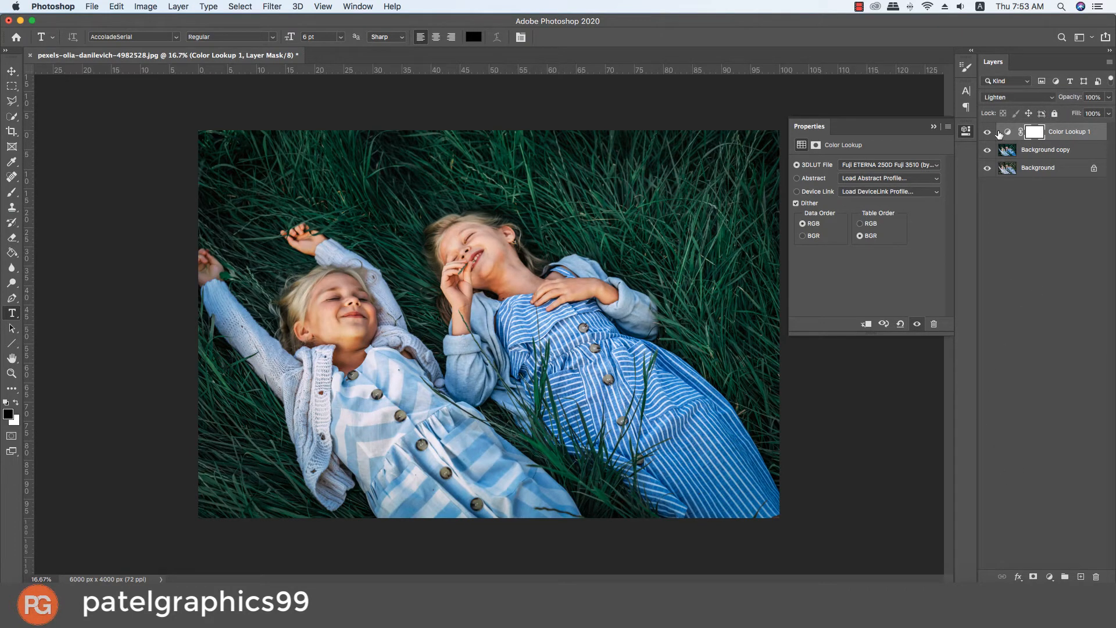
# Step: Add a Color Balance adjustment layer with midtones at Cyan-Red +2, Magenta-Green +9 and Yellow-Blue -6
pyautogui.click(1050, 577)
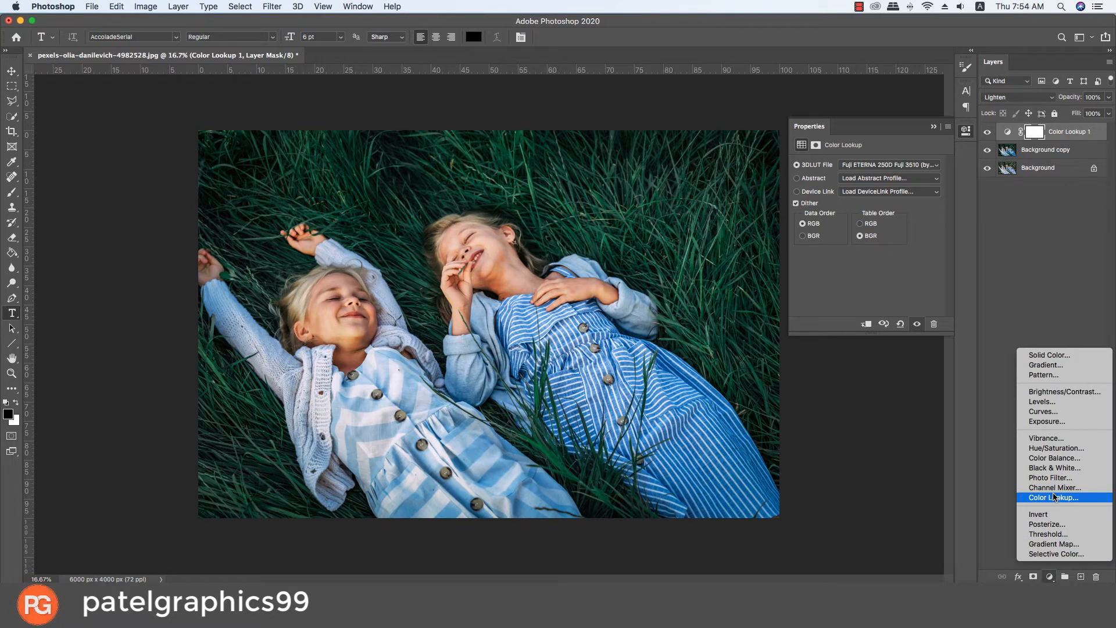
pyautogui.click(1056, 459)
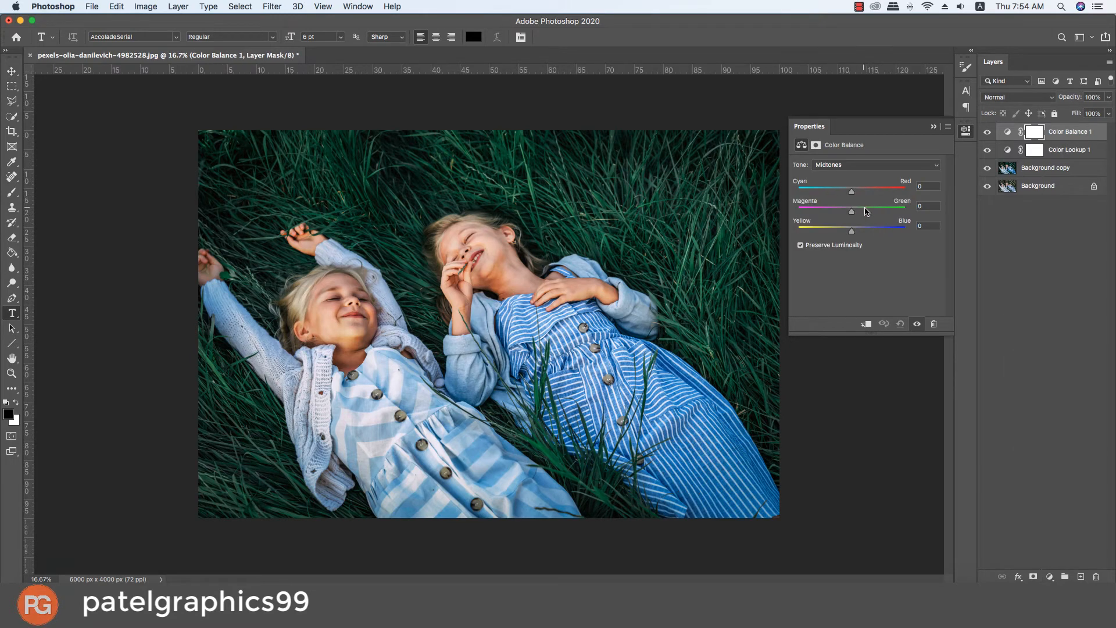
pyautogui.moveTo(855, 194); pyautogui.dragTo(856, 228)
pyautogui.moveTo(853, 234)
pyautogui.mouseDown()
pyautogui.moveTo(838, 230)
pyautogui.moveTo(851, 237)
pyautogui.mouseUp()
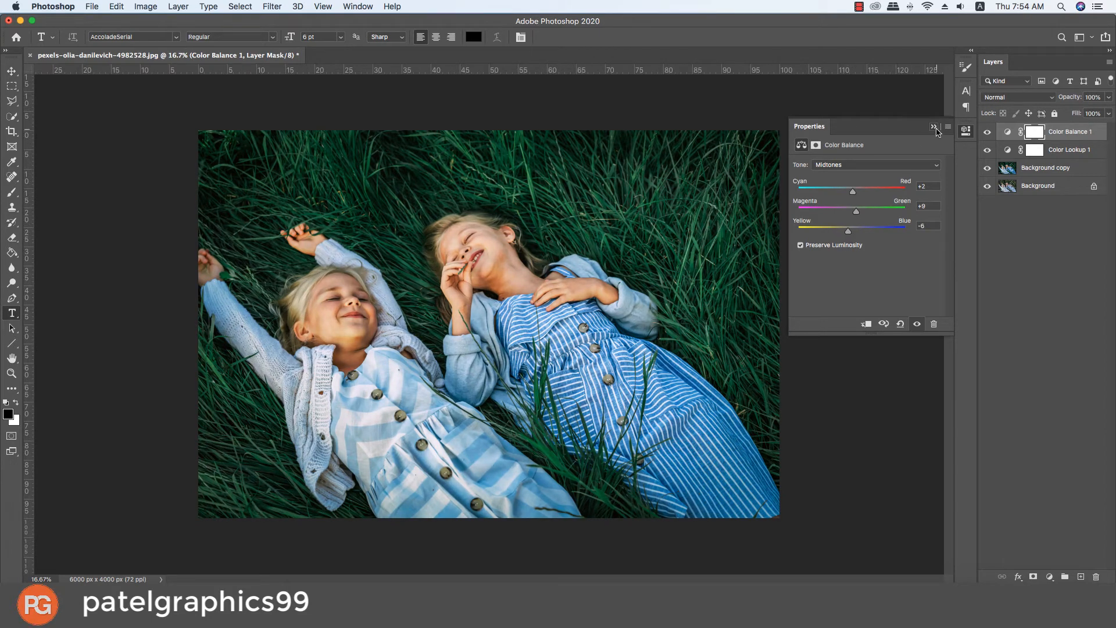
# Step: Add a Vibrance adjustment layer above the Color Balance layer with Vibrance +4 and Saturation +4
pyautogui.click(936, 128)
pyautogui.click(1049, 576)
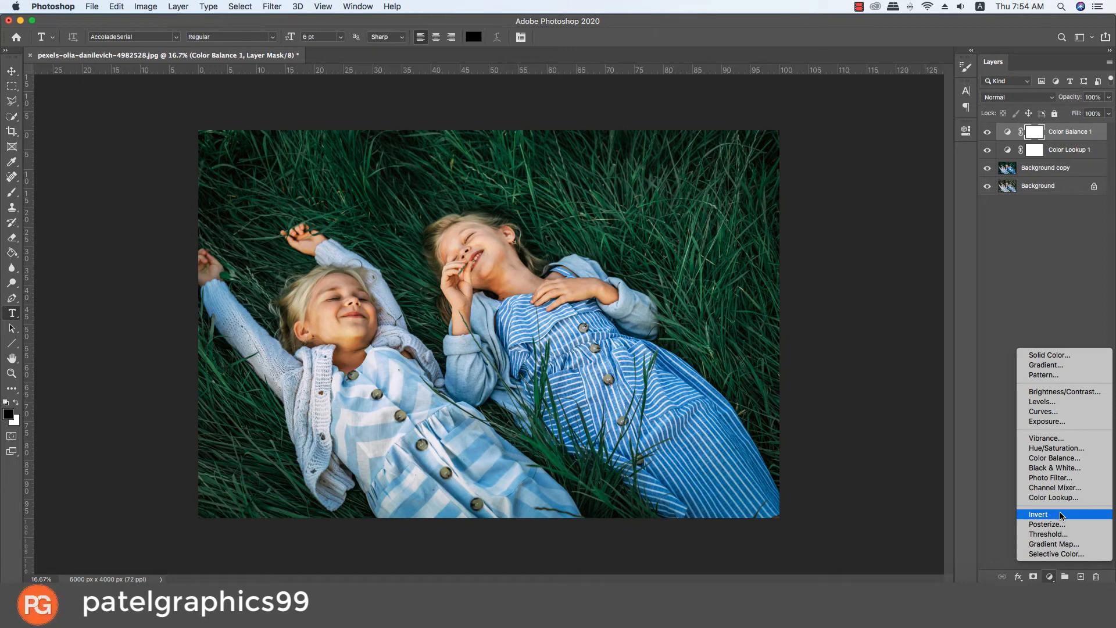
pyautogui.click(1055, 440)
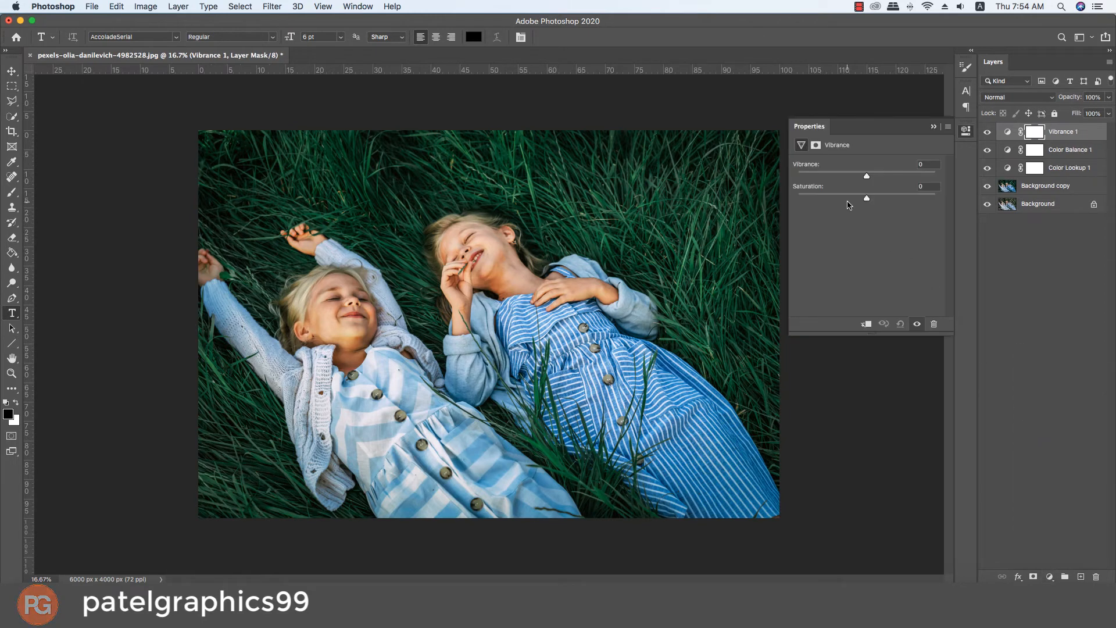
pyautogui.moveTo(867, 176)
pyautogui.mouseDown()
pyautogui.moveTo(965, 189)
pyautogui.moveTo(772, 194)
pyautogui.moveTo(866, 177)
pyautogui.mouseUp()
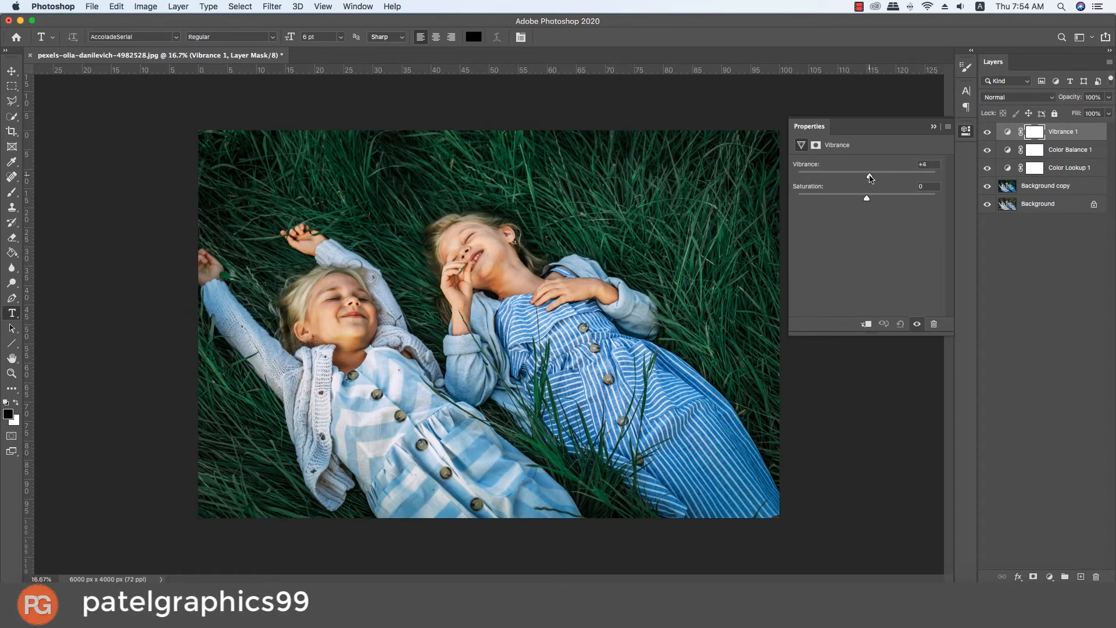
pyautogui.moveTo(867, 198)
pyautogui.mouseDown()
pyautogui.moveTo(848, 199)
pyautogui.moveTo(873, 197)
pyautogui.mouseUp()
pyautogui.click(934, 127)
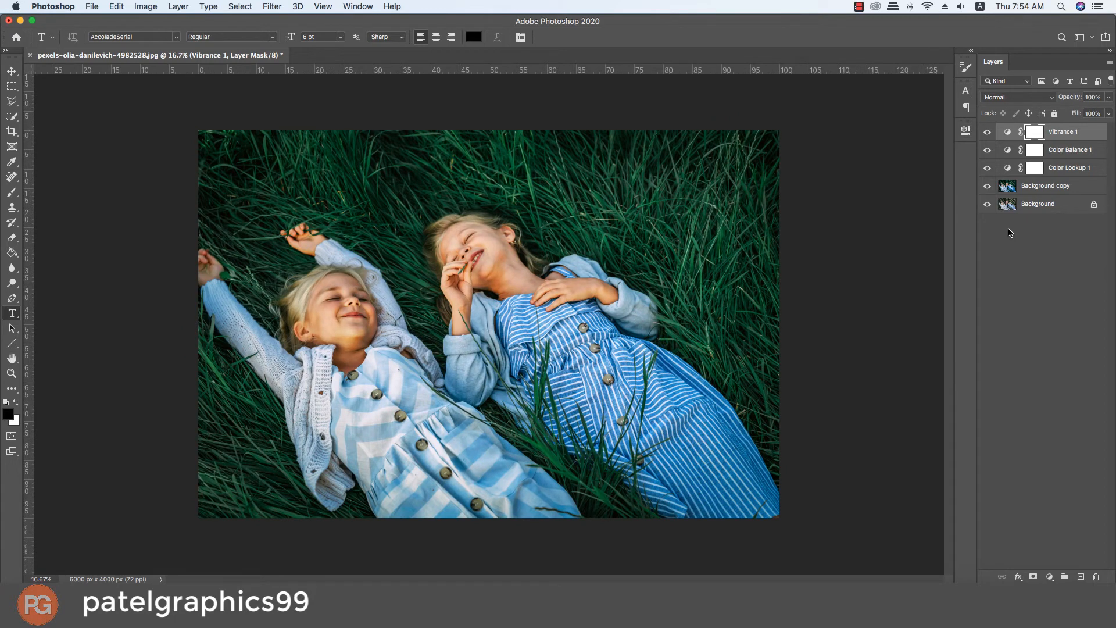
# Step: Add a Gradient Fill layer on top using the third, peach-orange preset from the Neutrals gradient group
pyautogui.click(1050, 577)
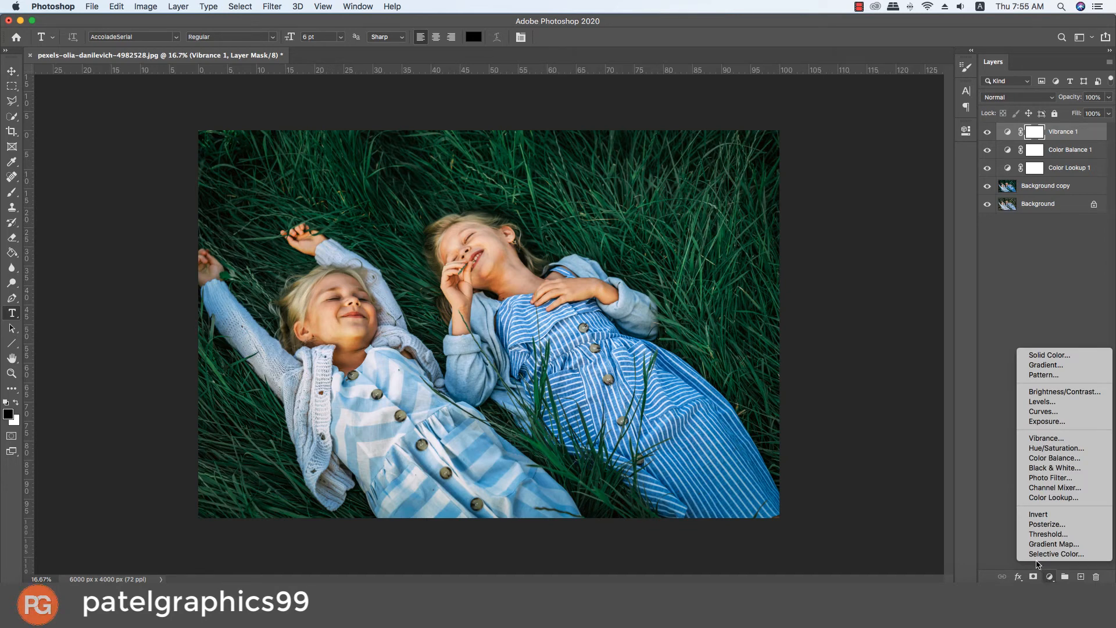
pyautogui.click(1057, 365)
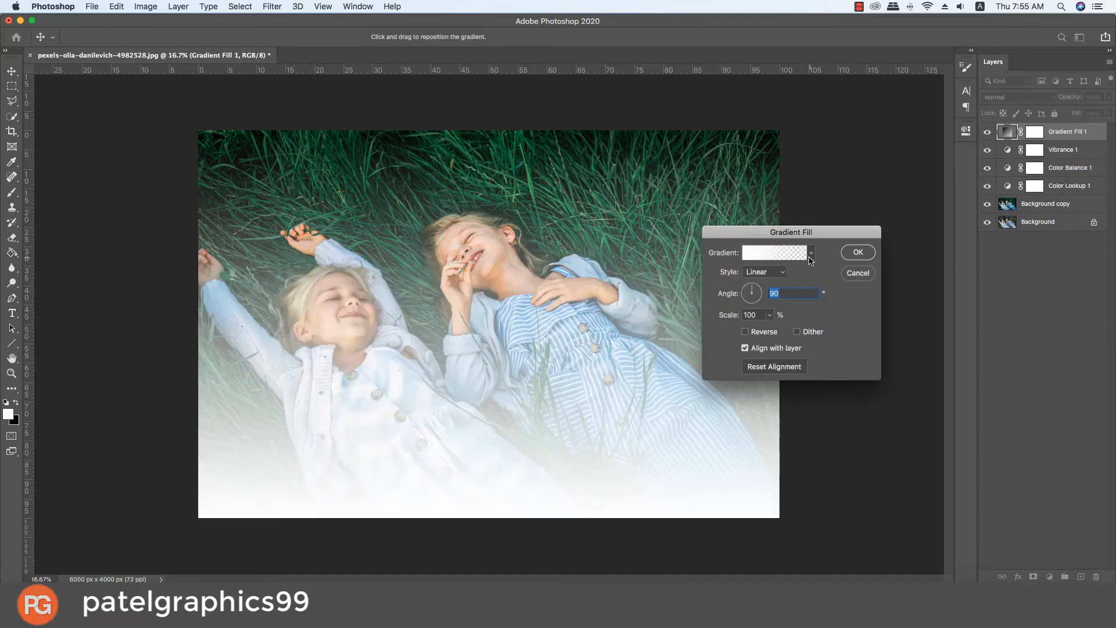
pyautogui.click(811, 255)
pyautogui.scroll(-5, 782, 300)
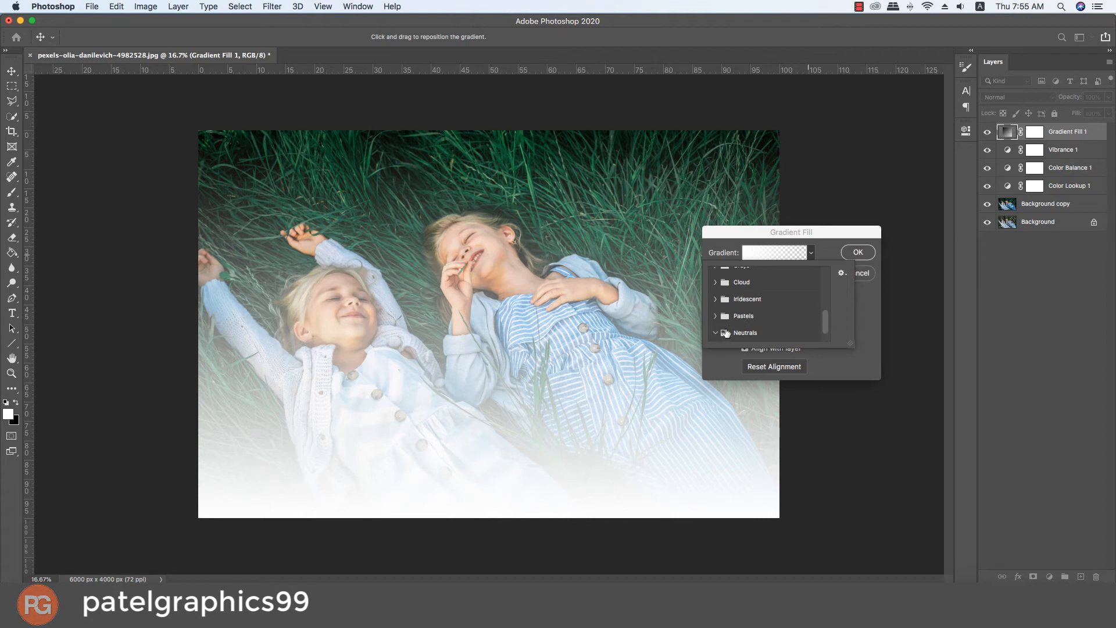
pyautogui.click(716, 332)
pyautogui.click(767, 331)
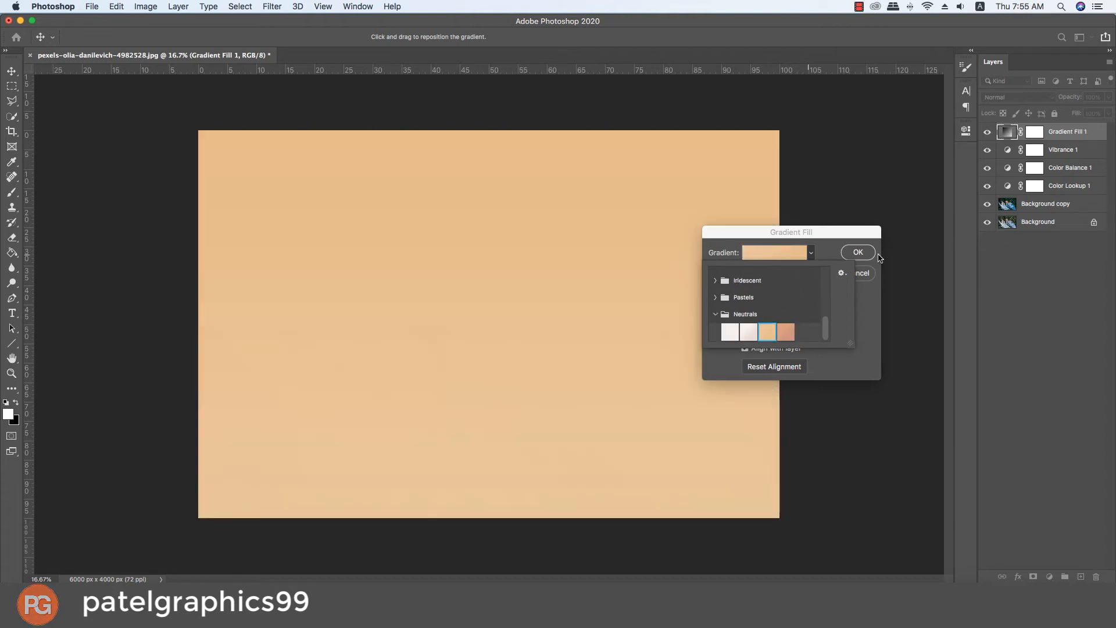
pyautogui.click(858, 252)
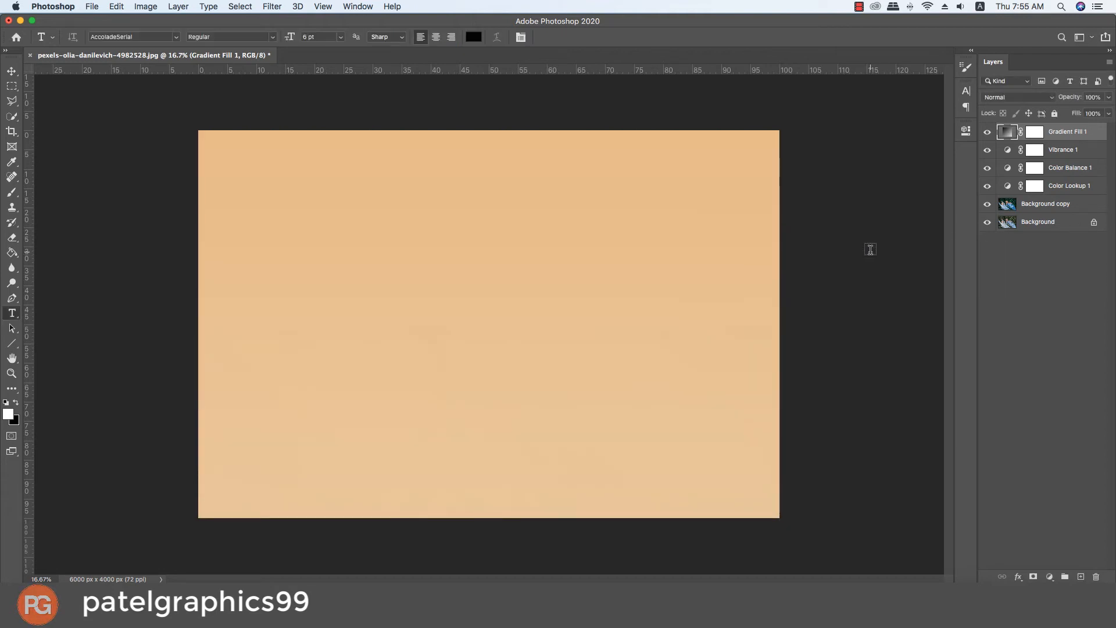
# Step: Set the Gradient Fill layer's blend mode to Multiply and its opacity to 88%
pyautogui.click(993, 98)
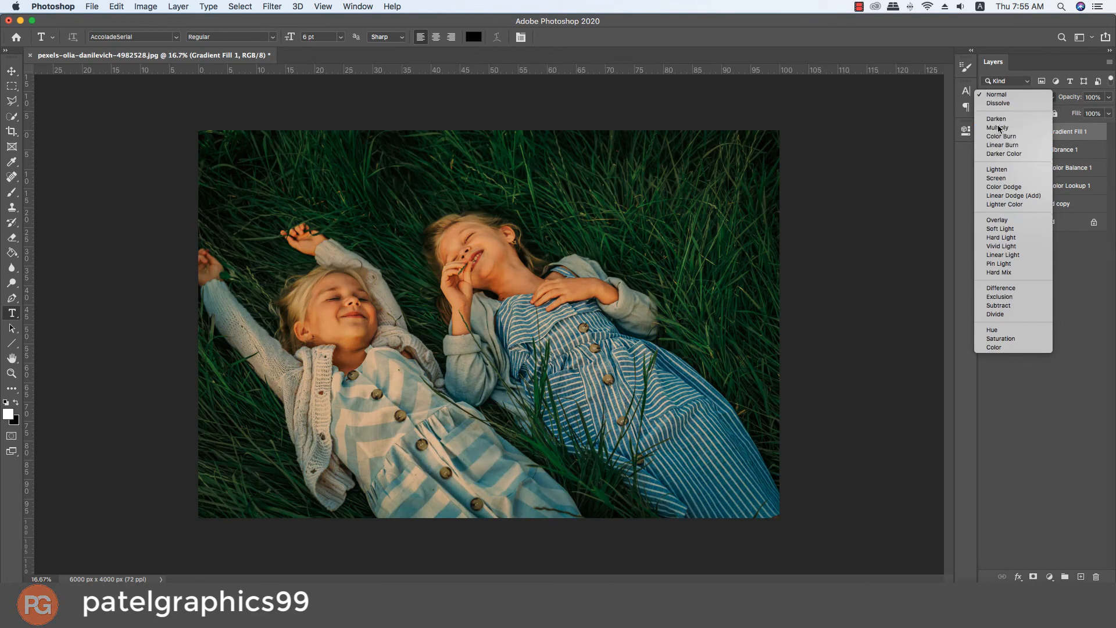
pyautogui.click(999, 129)
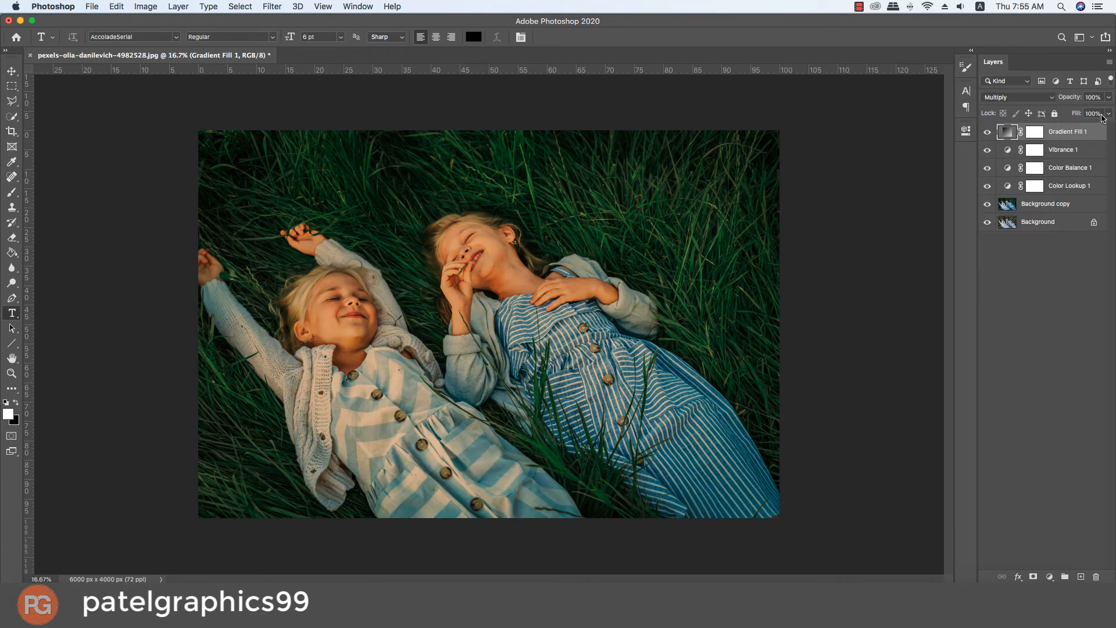
pyautogui.click(1107, 99)
pyautogui.click(1090, 111)
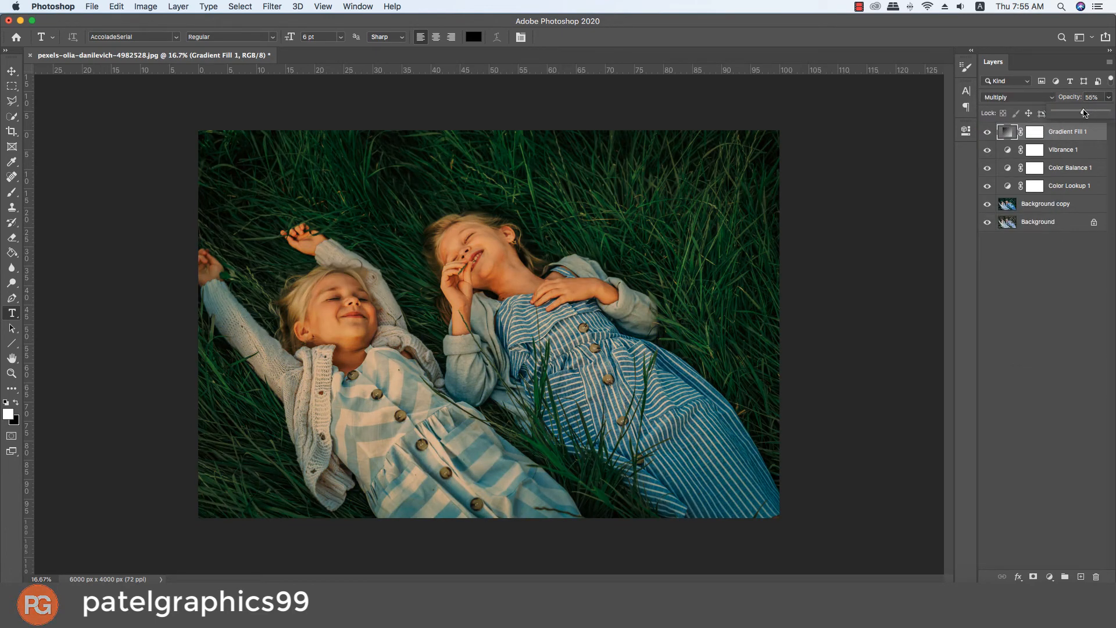
pyautogui.moveTo(1091, 116); pyautogui.dragTo(1102, 114)
# Step: Hide the Color Balance layer and set the Color Lookup layer's opacity to 70%
pyautogui.click(990, 169)
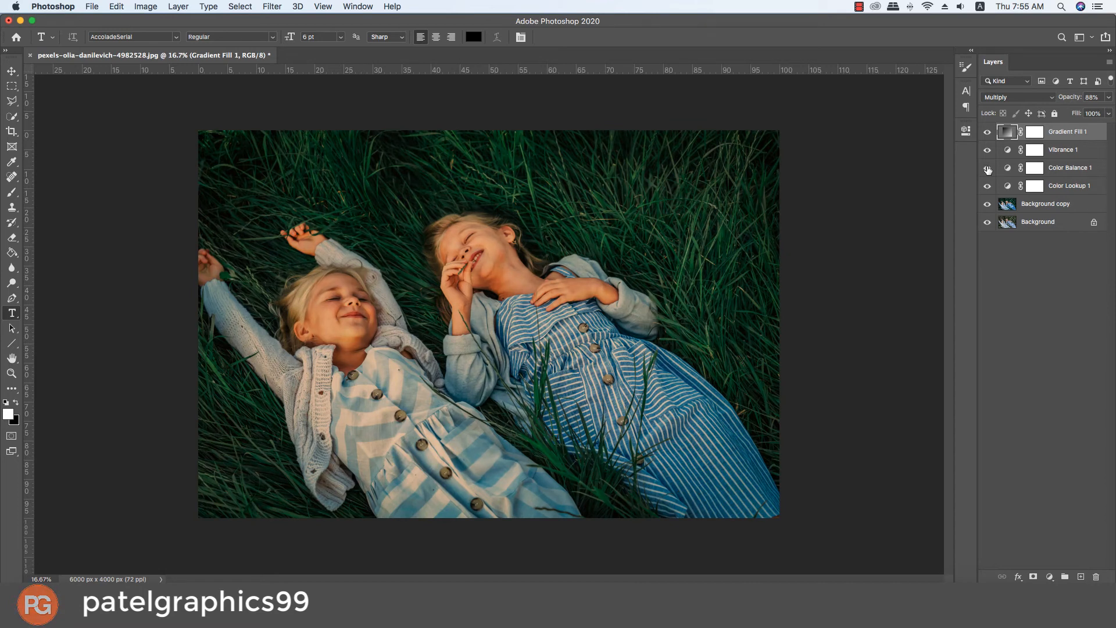
pyautogui.click(988, 169)
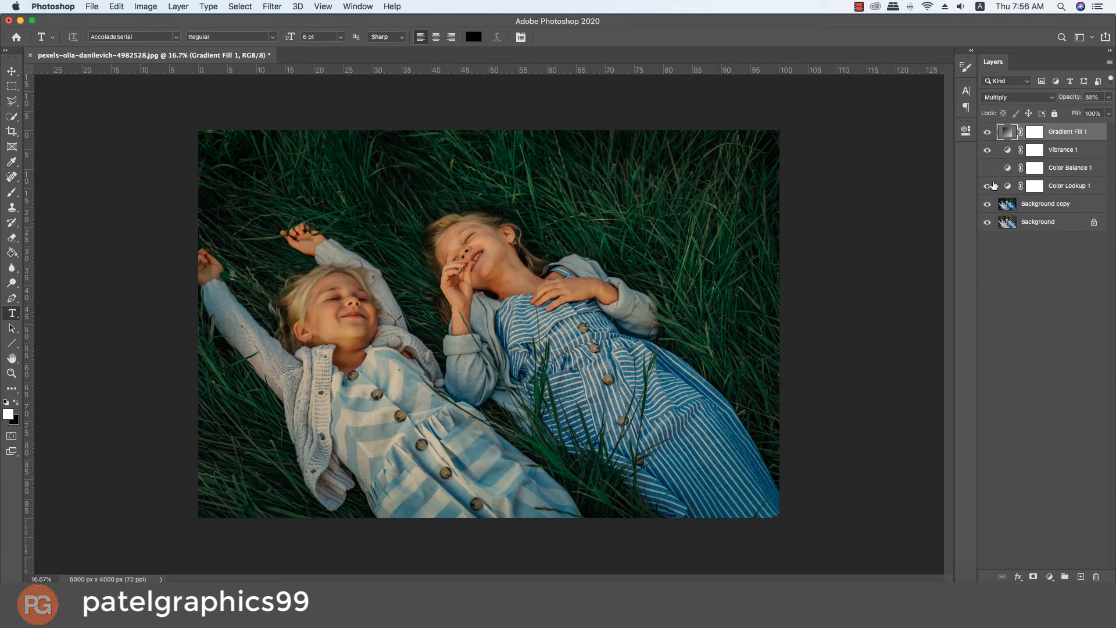
pyautogui.click(1068, 186)
pyautogui.click(1109, 97)
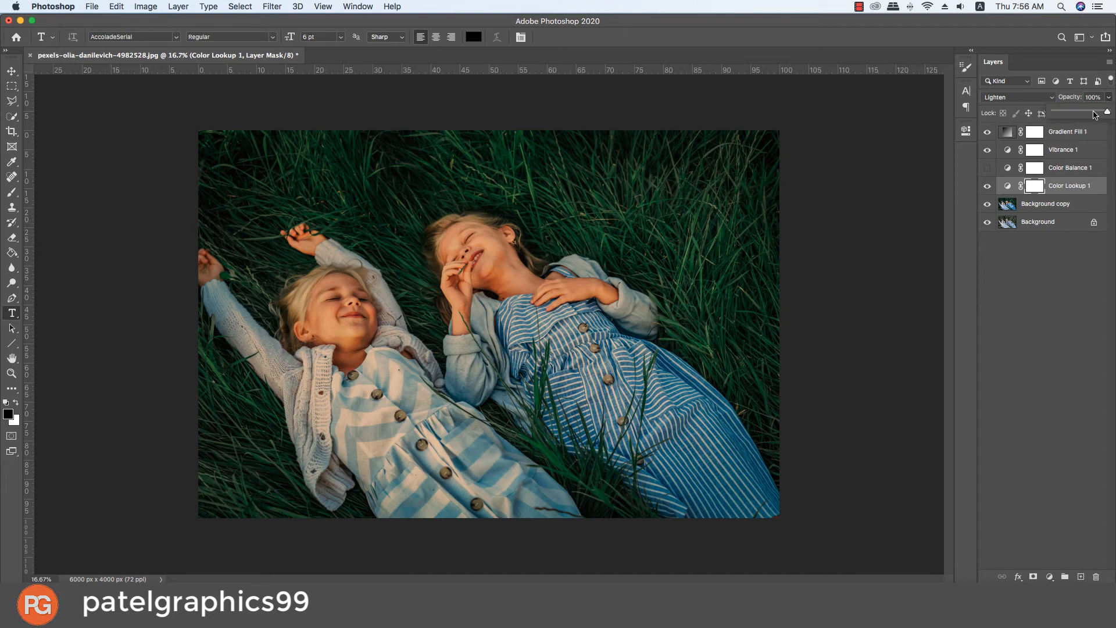
pyautogui.moveTo(1095, 114); pyautogui.dragTo(1092, 114)
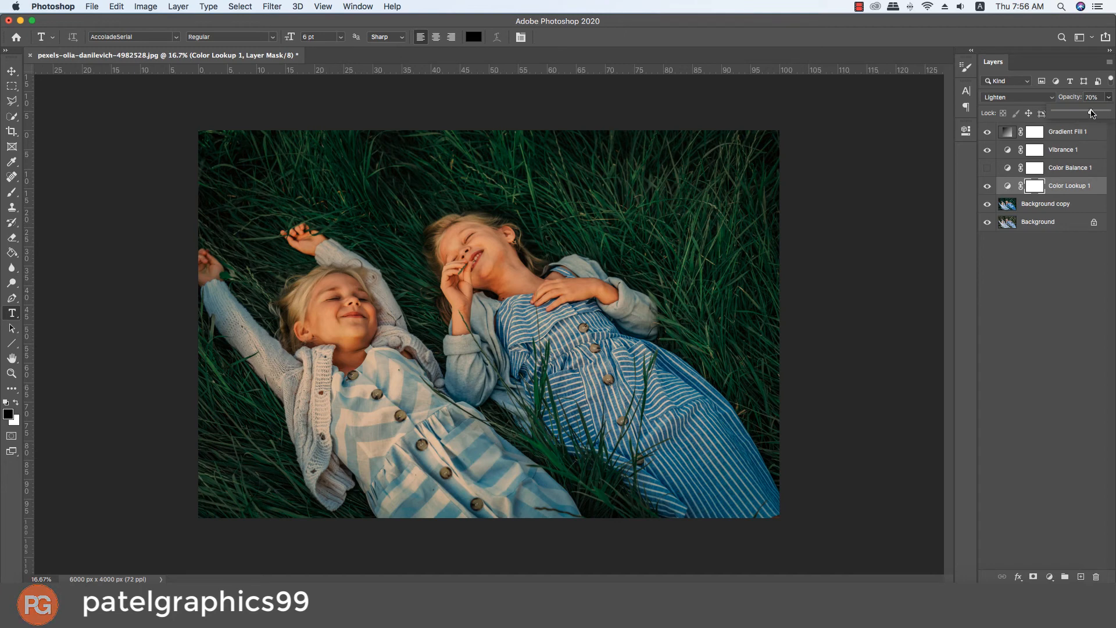
# Step: Show the Color Balance layer again and reduce its opacity to about 48%
pyautogui.click(1070, 168)
pyautogui.click(988, 168)
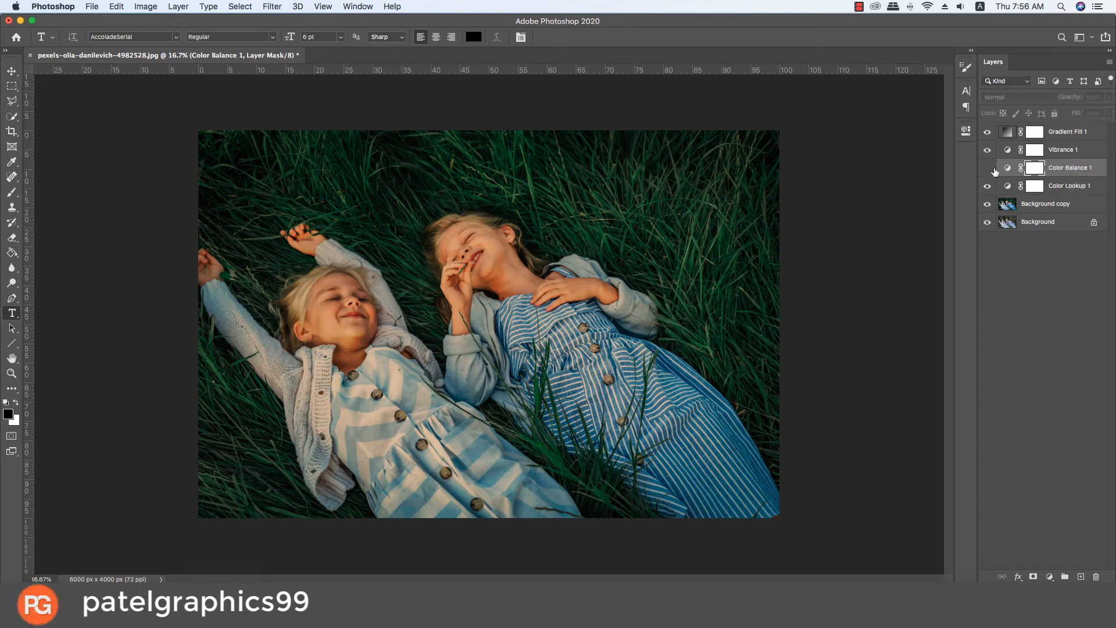
pyautogui.click(1055, 170)
pyautogui.click(1109, 97)
pyautogui.moveTo(1089, 113); pyautogui.dragTo(1083, 115)
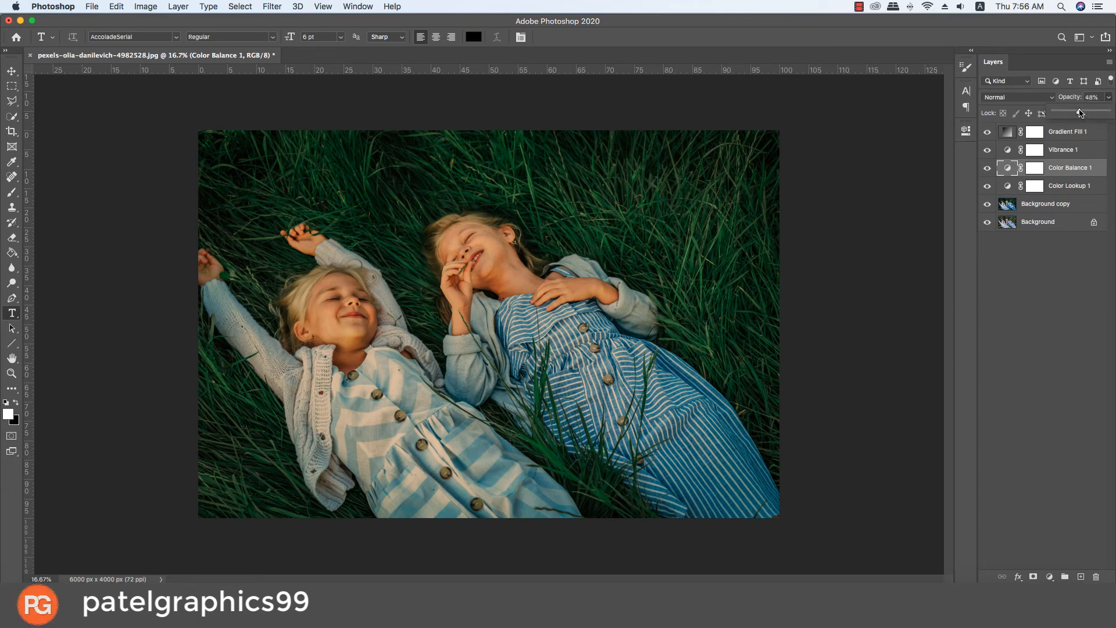
pyautogui.click(1074, 232)
# Step: Group all layers from Background copy up to Gradient Fill, leaving the original Background outside the group
pyautogui.click(1068, 207)
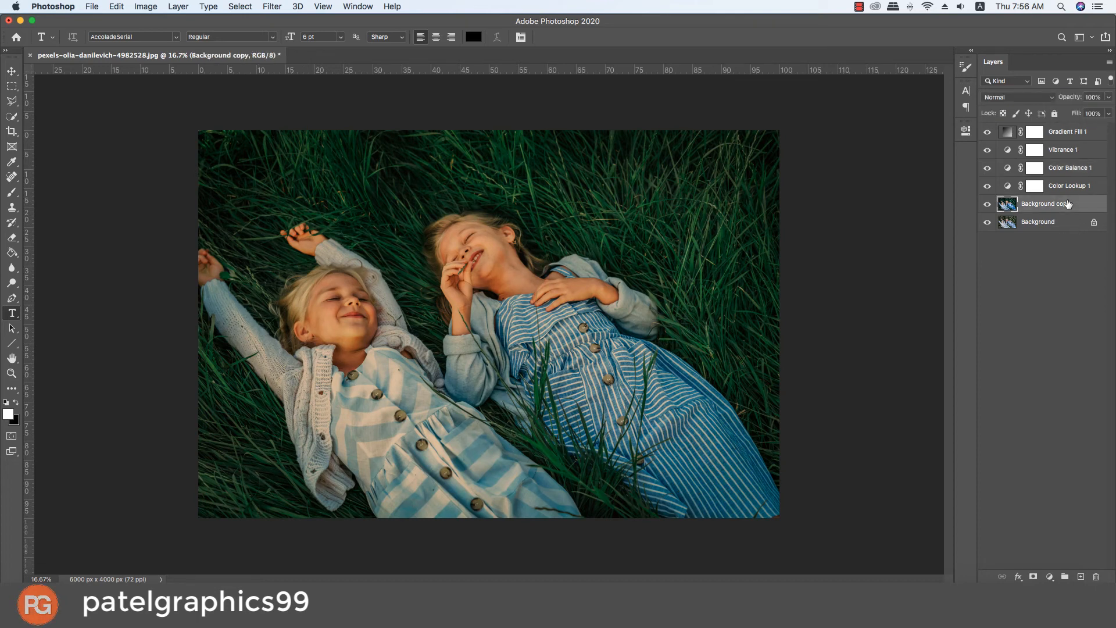
pyautogui.keyDown('shift'); pyautogui.click(1068, 136); pyautogui.keyUp('shift')
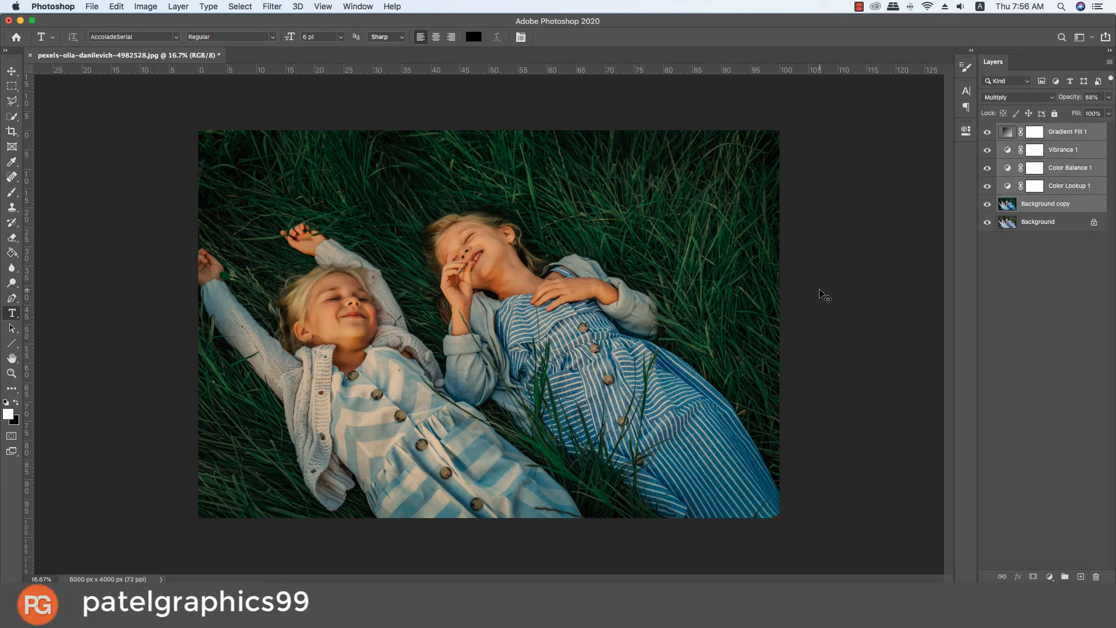
pyautogui.press('super+g')
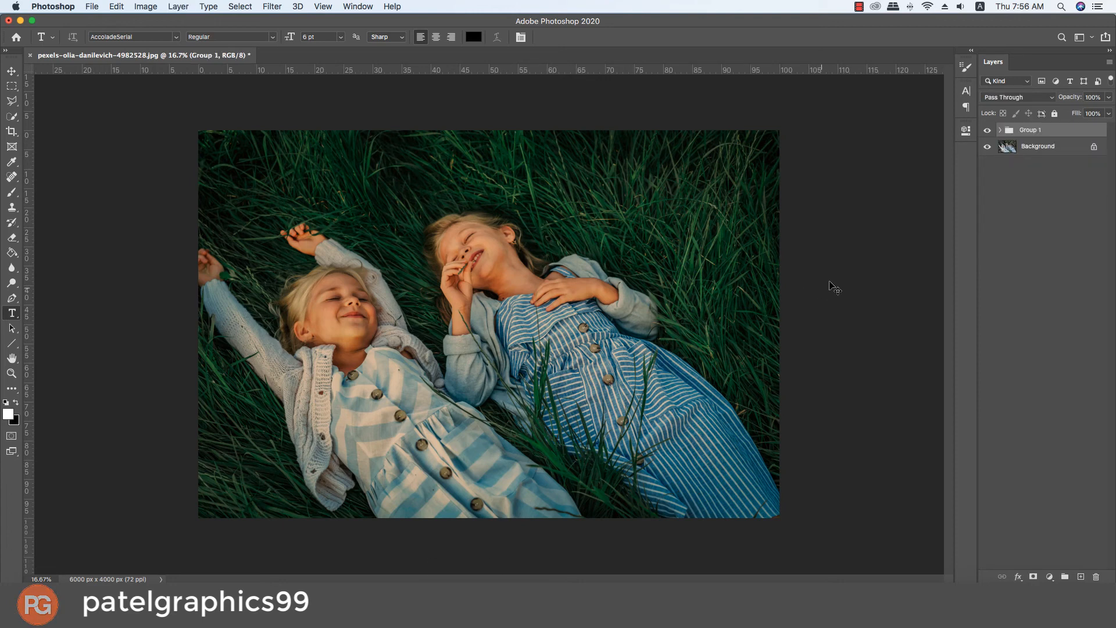
# Step: Toggle the layer group's visibility repeatedly to compare the graded photo with the original, also at a closer view
pyautogui.click(987, 131)
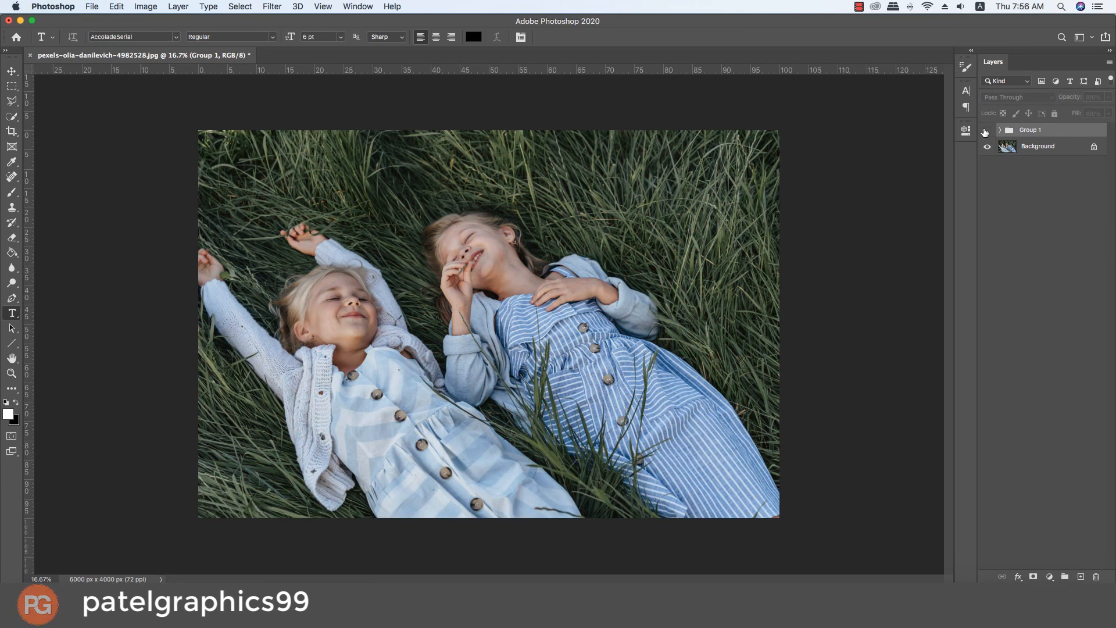
pyautogui.click(988, 130)
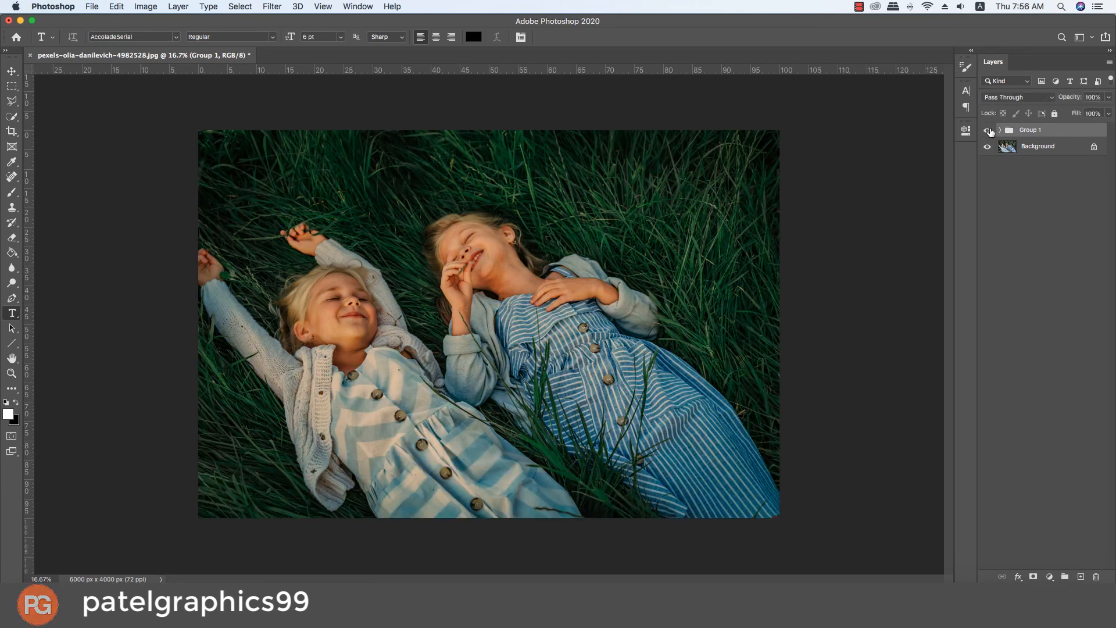
pyautogui.click(989, 131)
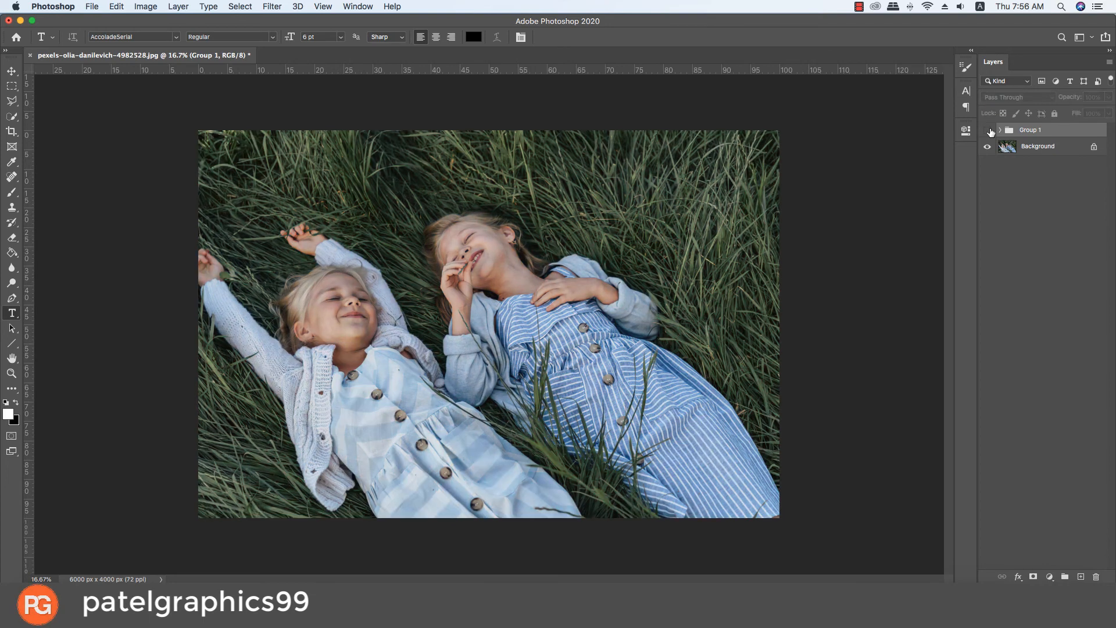
pyautogui.click(989, 130)
pyautogui.click(989, 130)
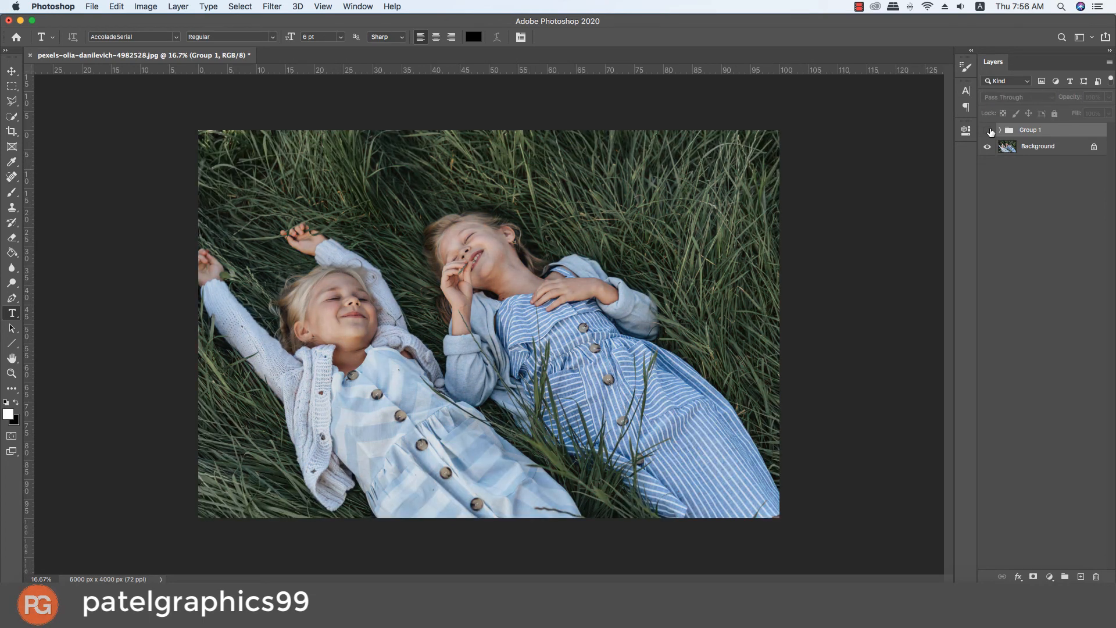
pyautogui.click(990, 131)
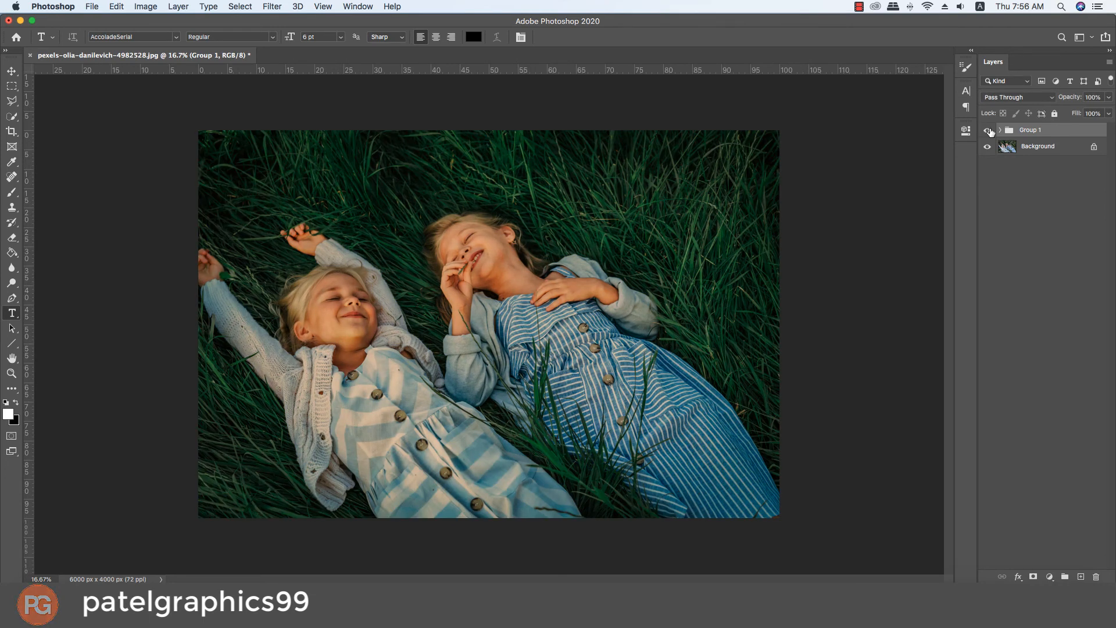
pyautogui.click(990, 131)
pyautogui.click(990, 131)
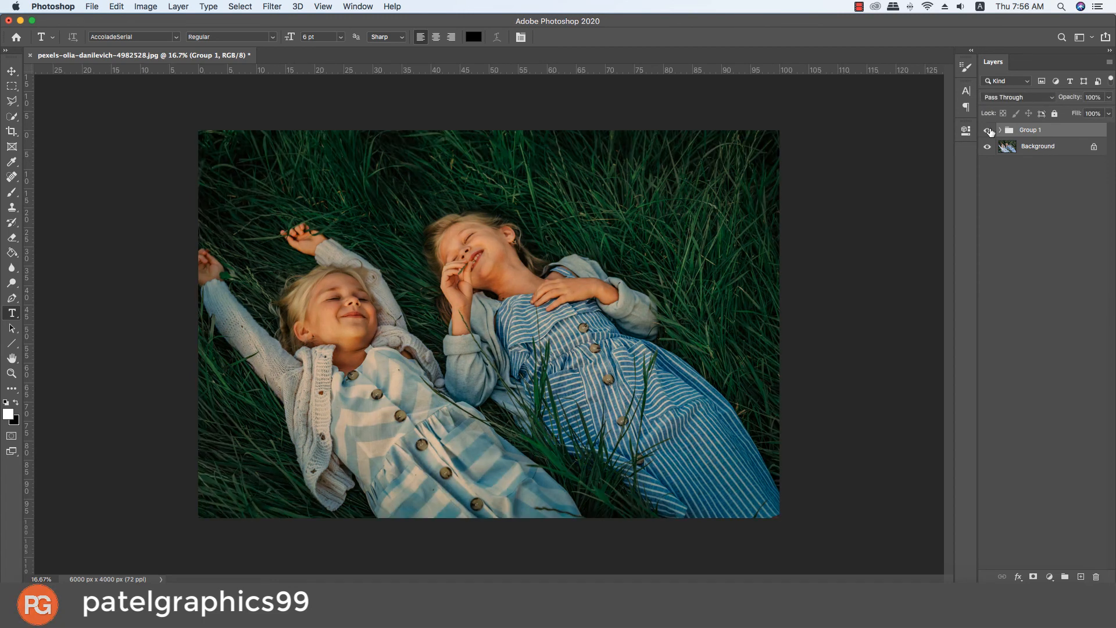
pyautogui.scroll(-1, 734, 198)
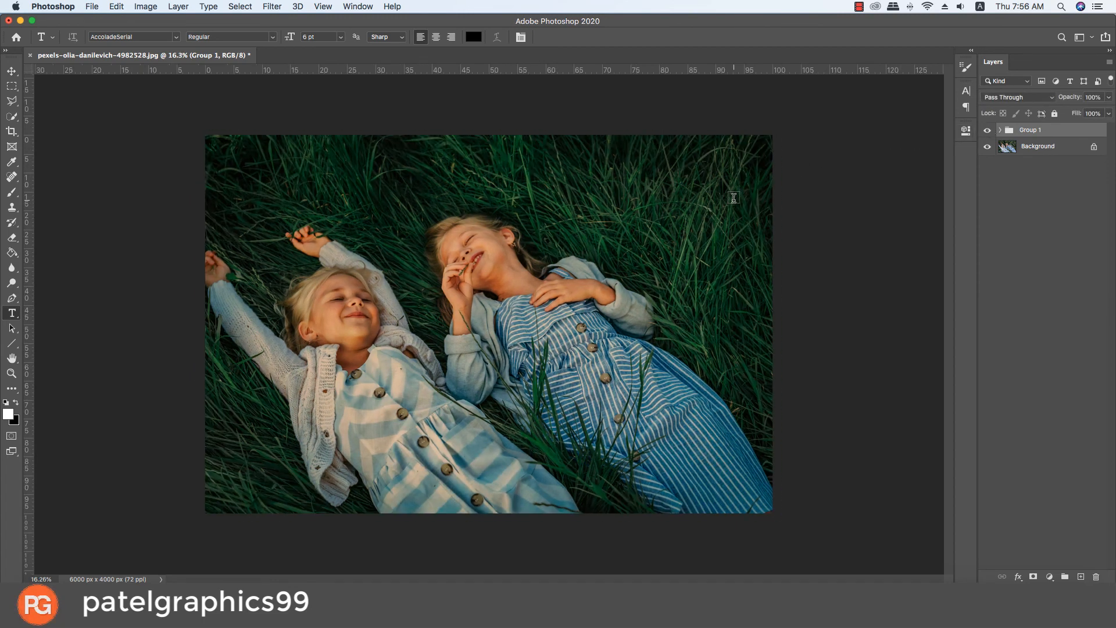
pyautogui.scroll(3, 734, 198)
pyautogui.scroll(2, 734, 198)
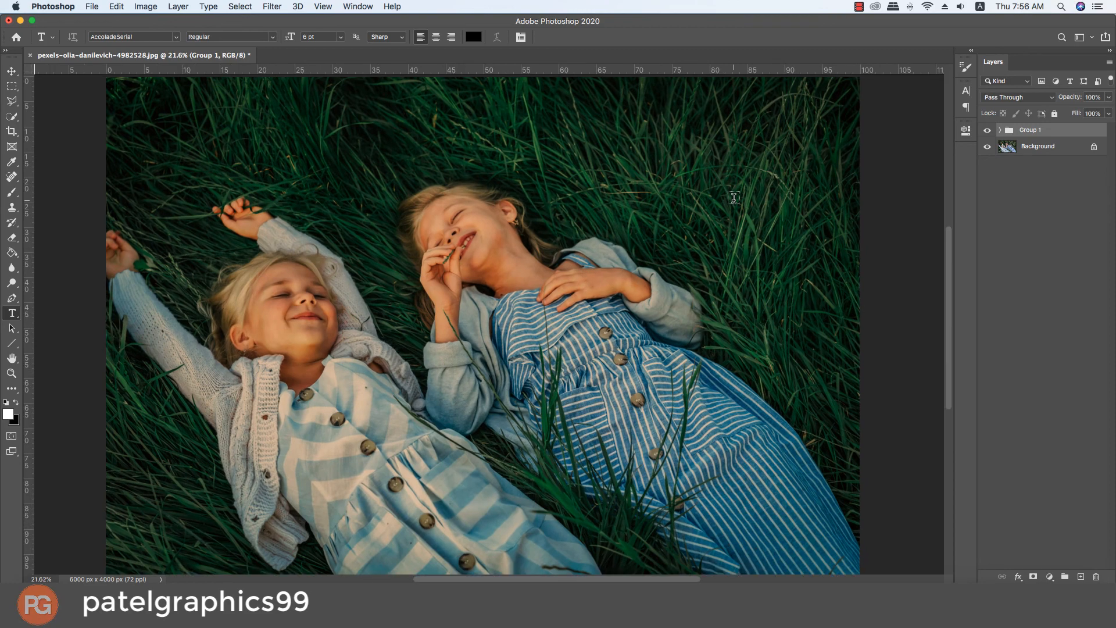
pyautogui.click(987, 131)
pyautogui.click(987, 131)
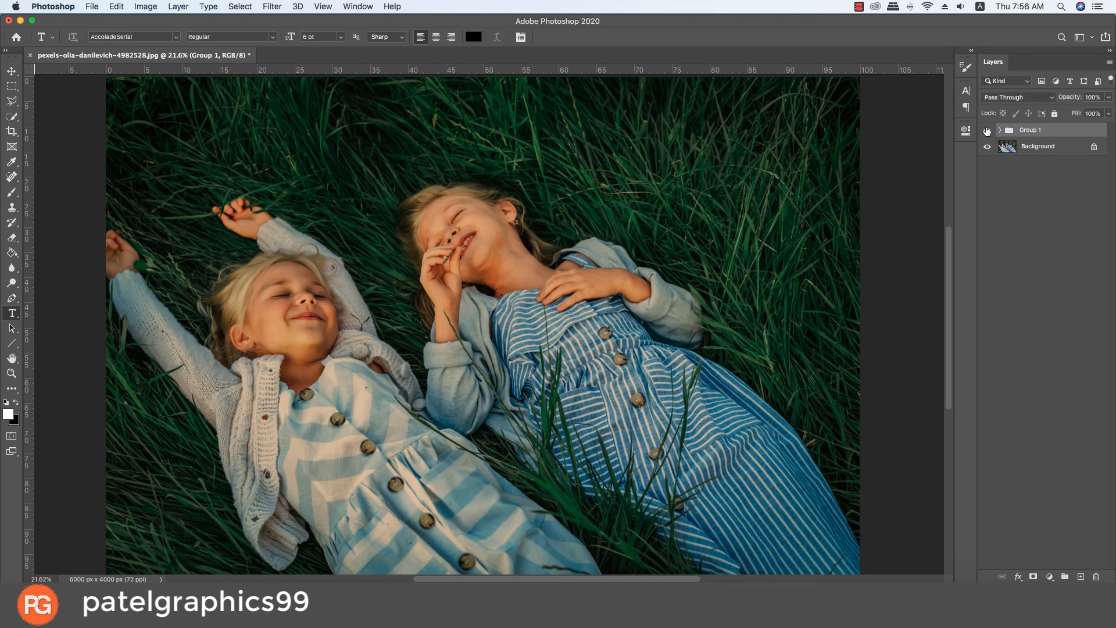
pyautogui.click(987, 131)
pyautogui.click(987, 131)
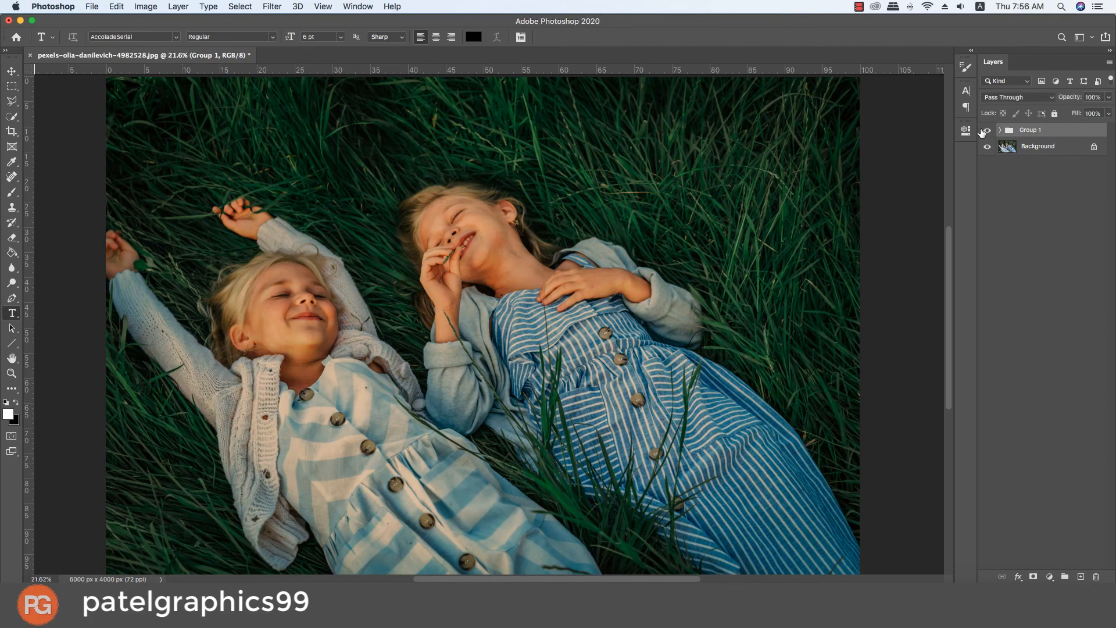
pyautogui.click(861, 7)
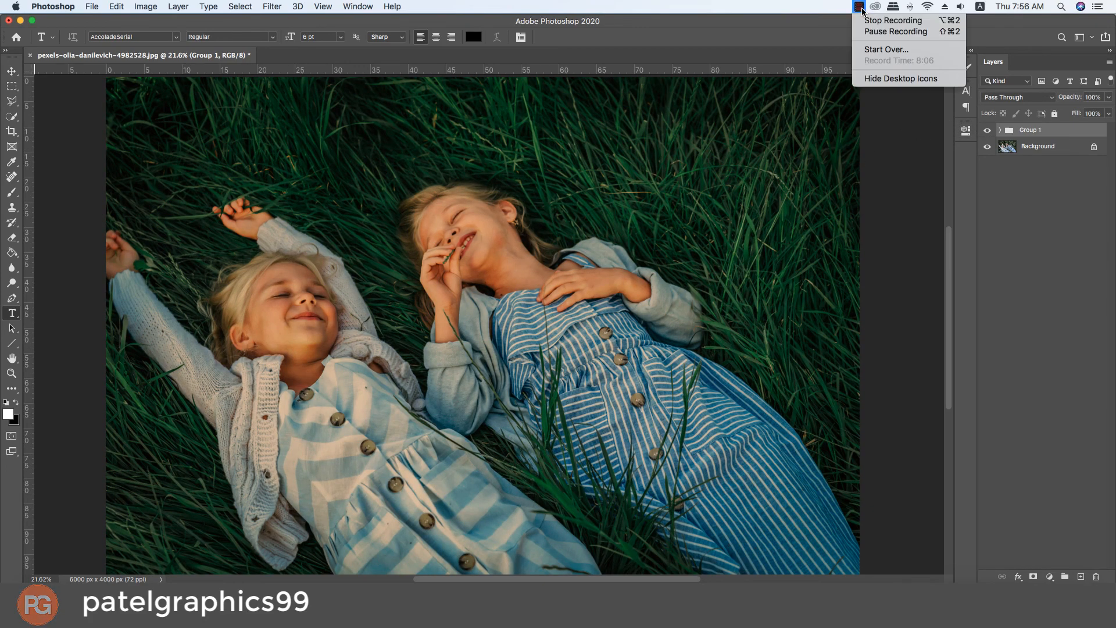